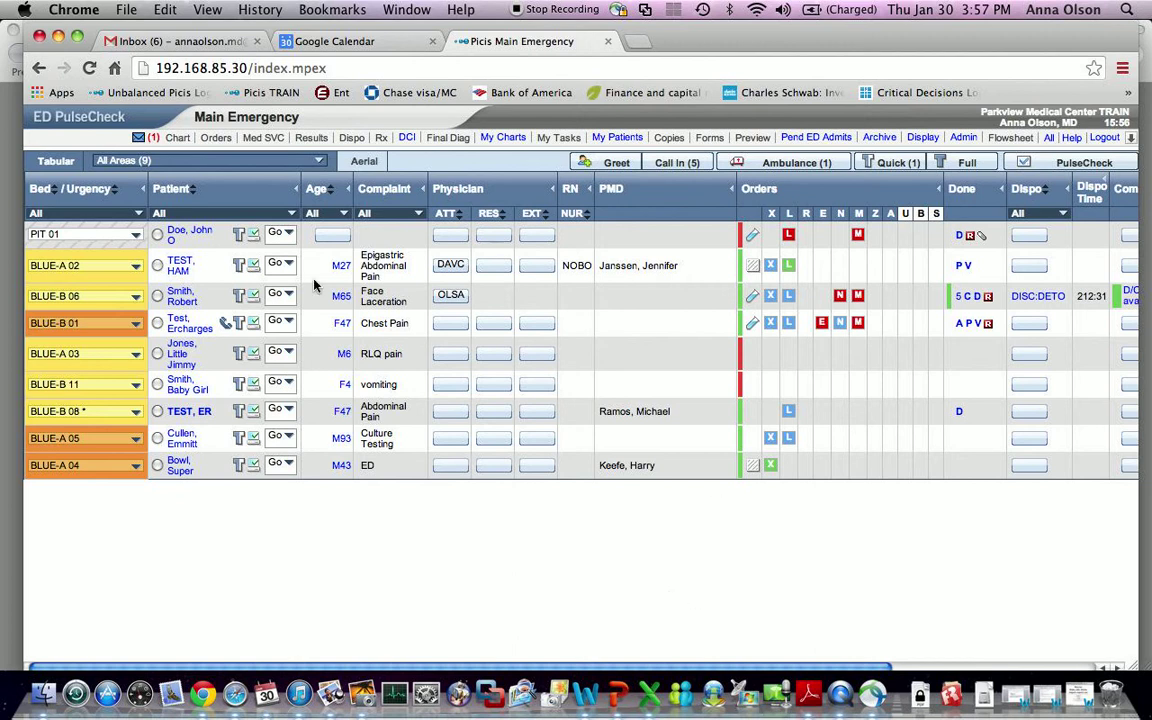
Open the chart of the abdominal pain test patient in bed BLUE-B 08 and its Physical Exam form
left_click(179, 274)
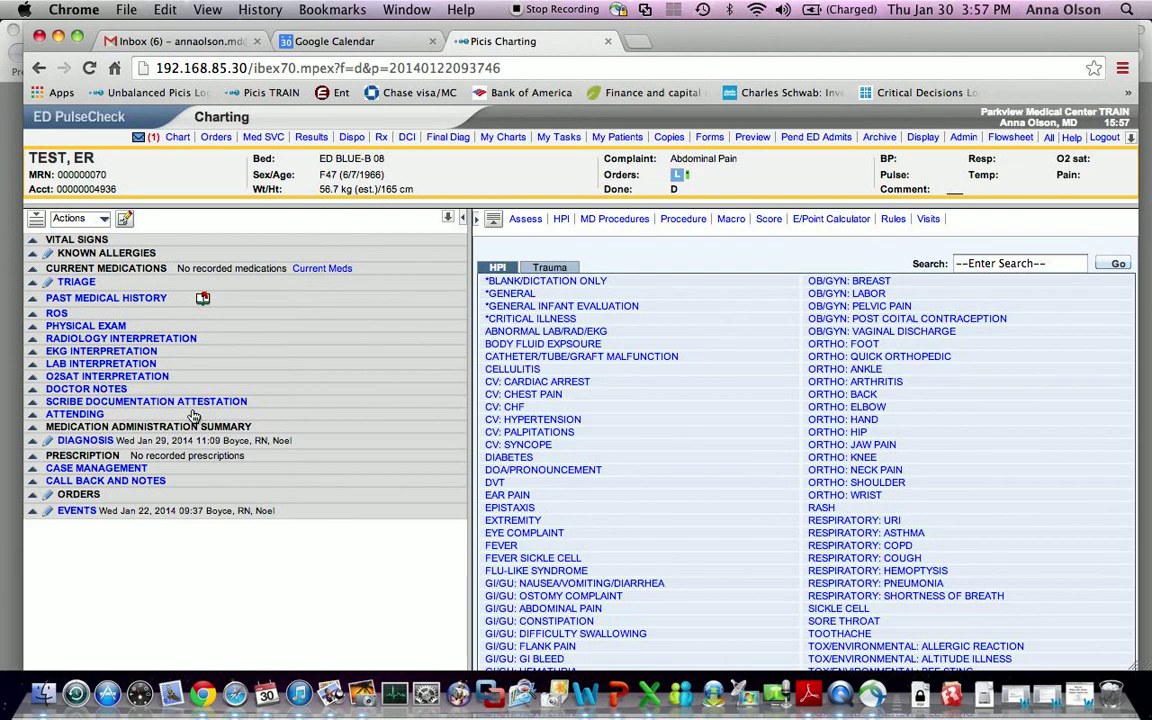
left_click(48, 328)
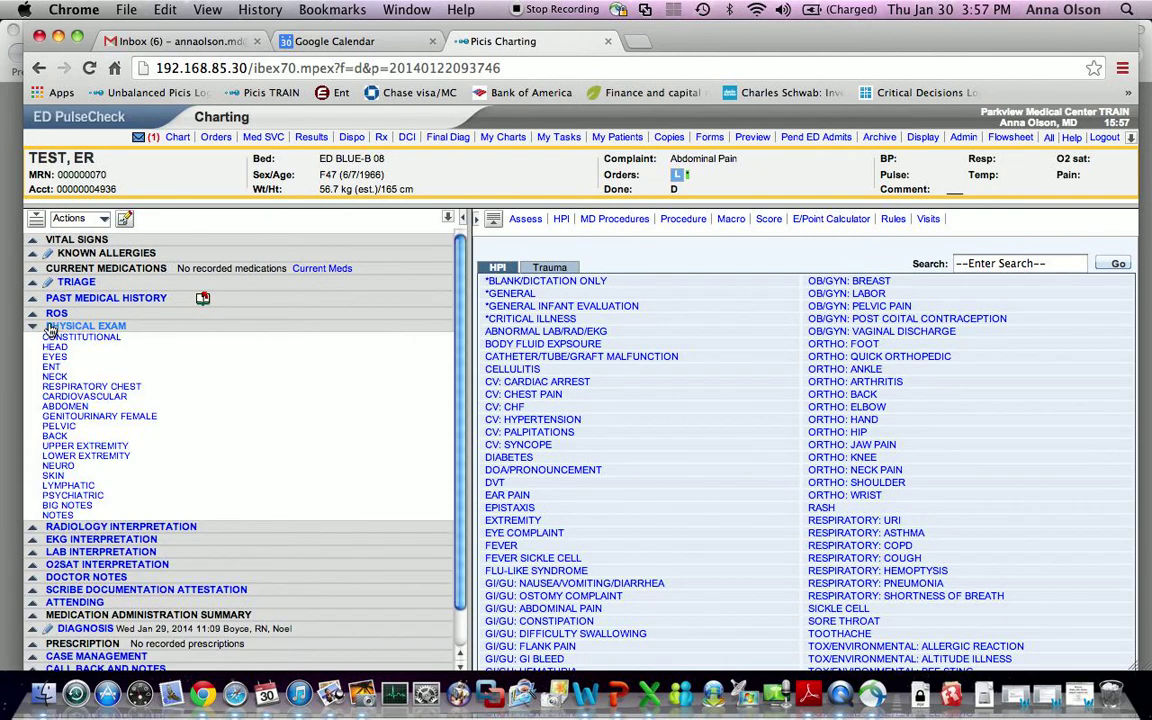
left_click(59, 331)
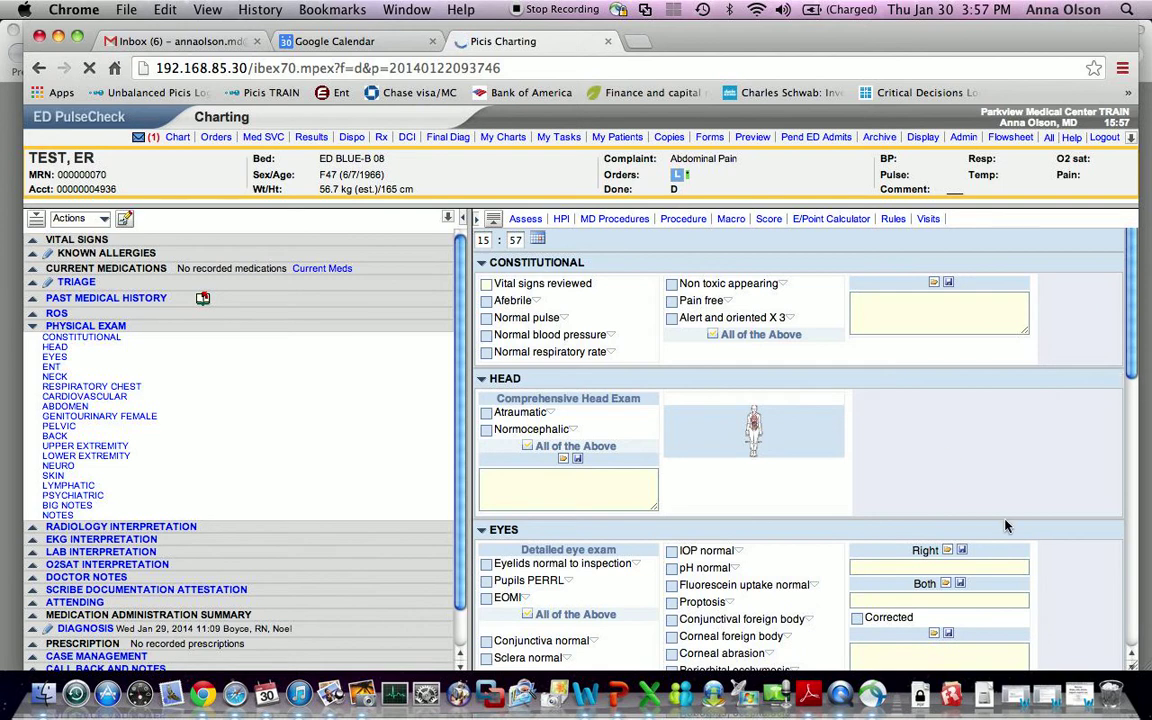
Mark Vital signs reviewed, Afebrile and Non toxic appearing in the Constitutional section of the physical exam
scroll(1006, 525, "down", 1)
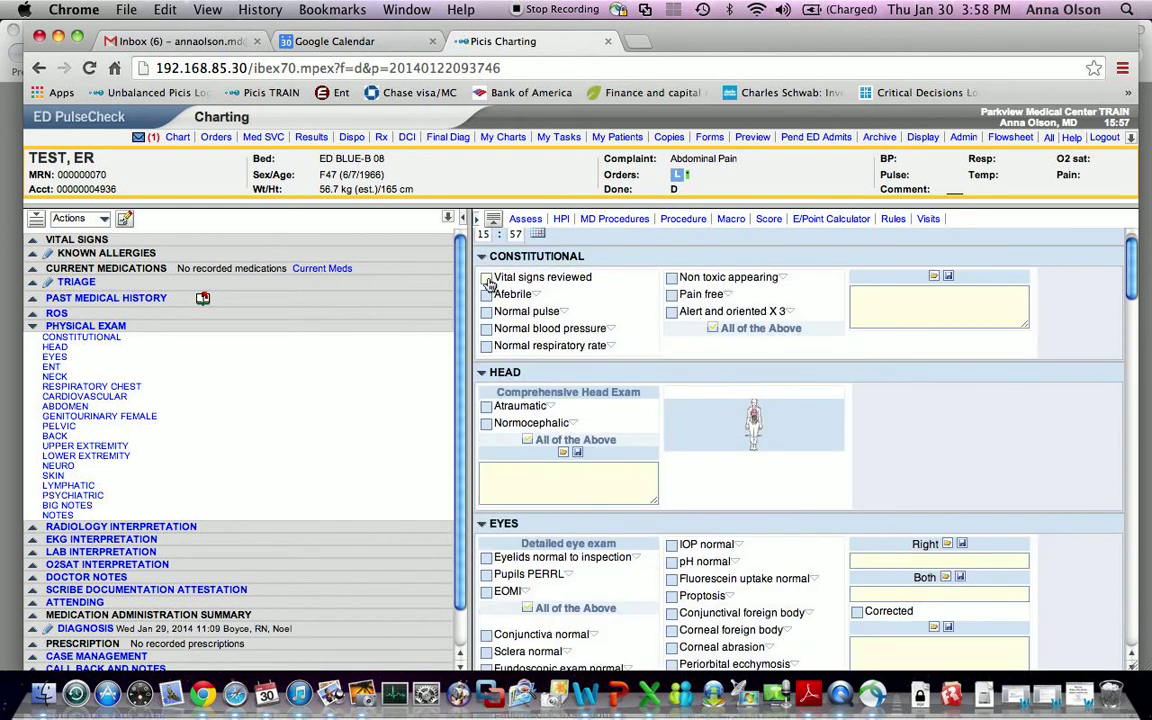
left_click(487, 279)
left_click(486, 295)
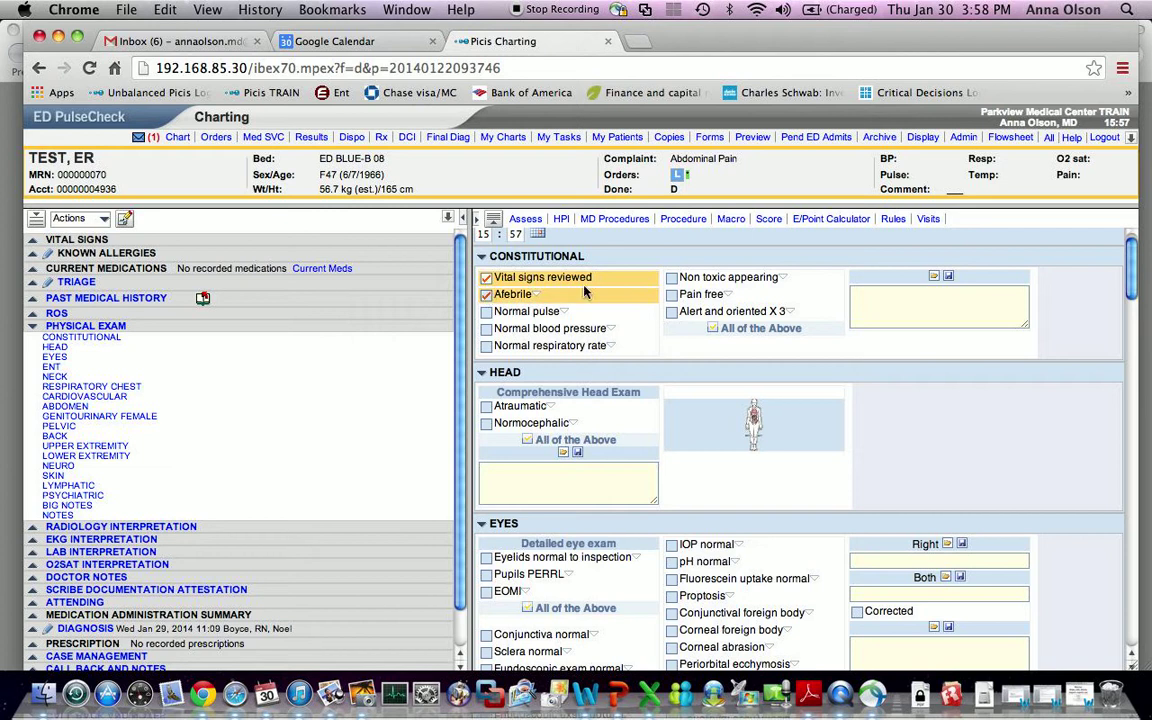
left_click(673, 280)
In the ENT section, mark Pharynx normal, Mouth normal with Mucous membranes moist, and Ear normal with External ear normal
scroll(937, 474, "down", 5)
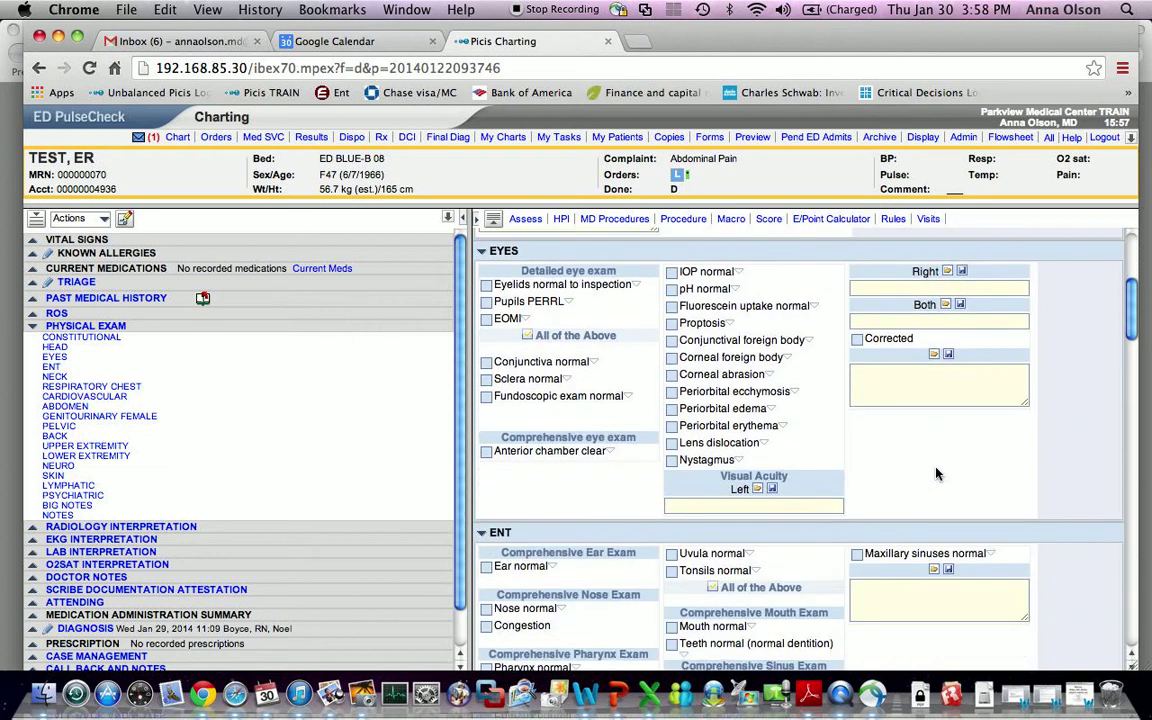
scroll(937, 474, "down", 3)
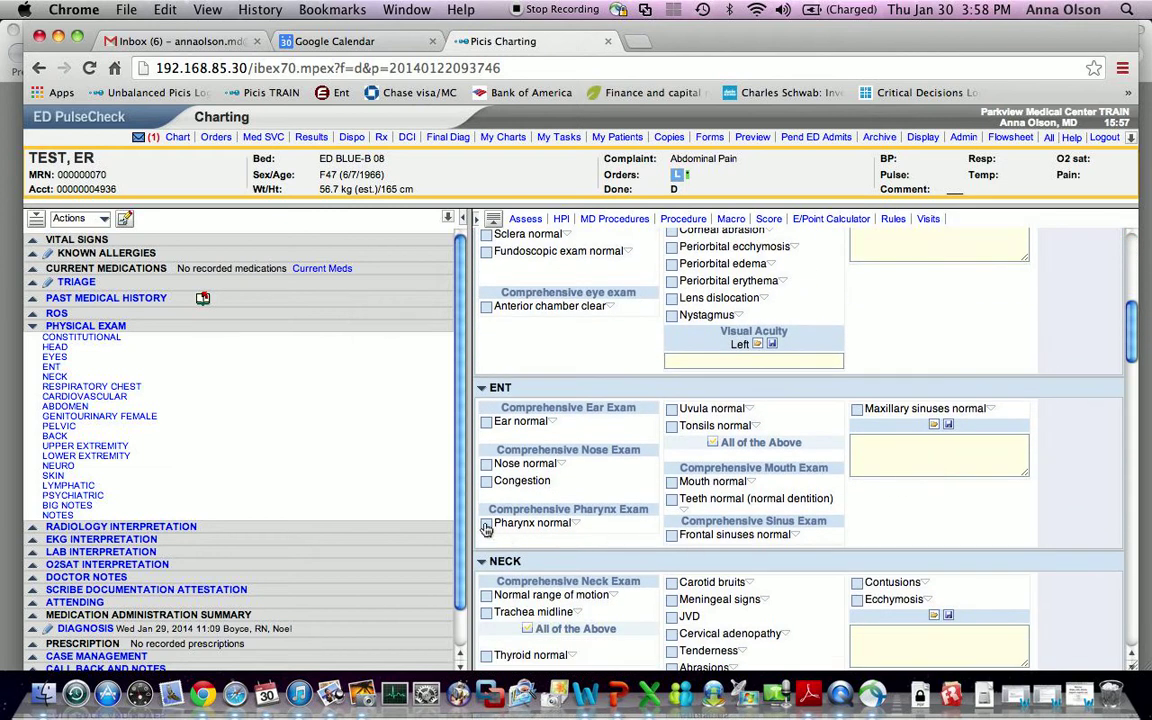
left_click(487, 527)
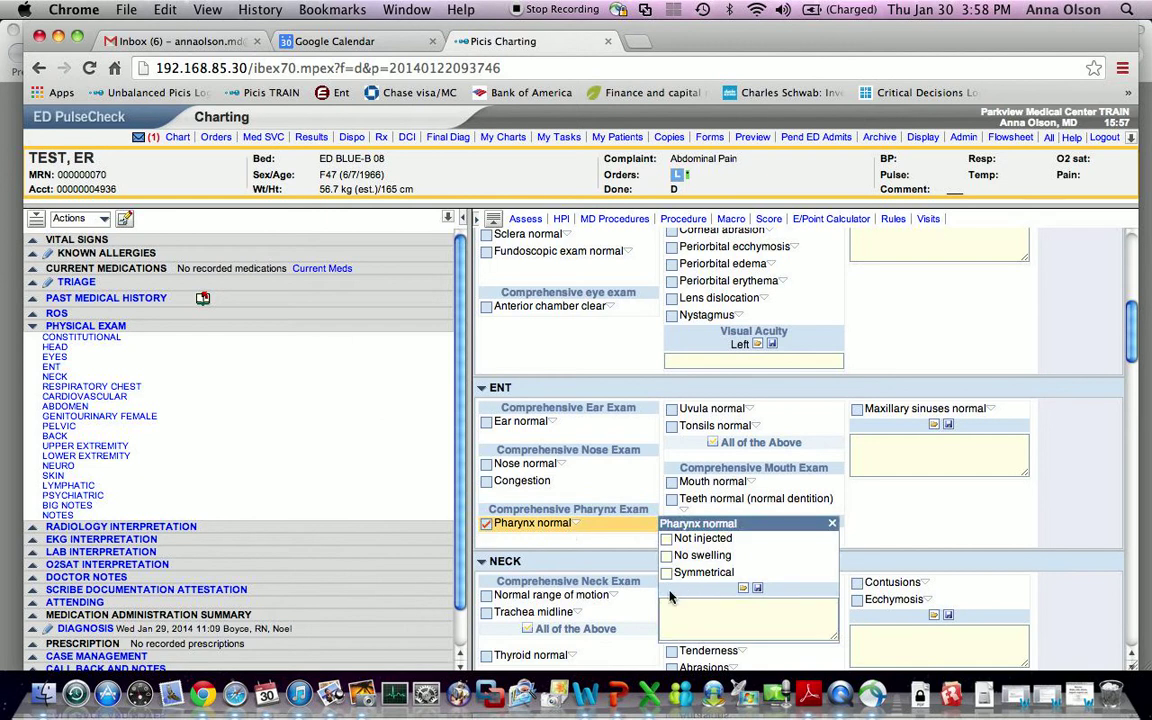
left_click(671, 482)
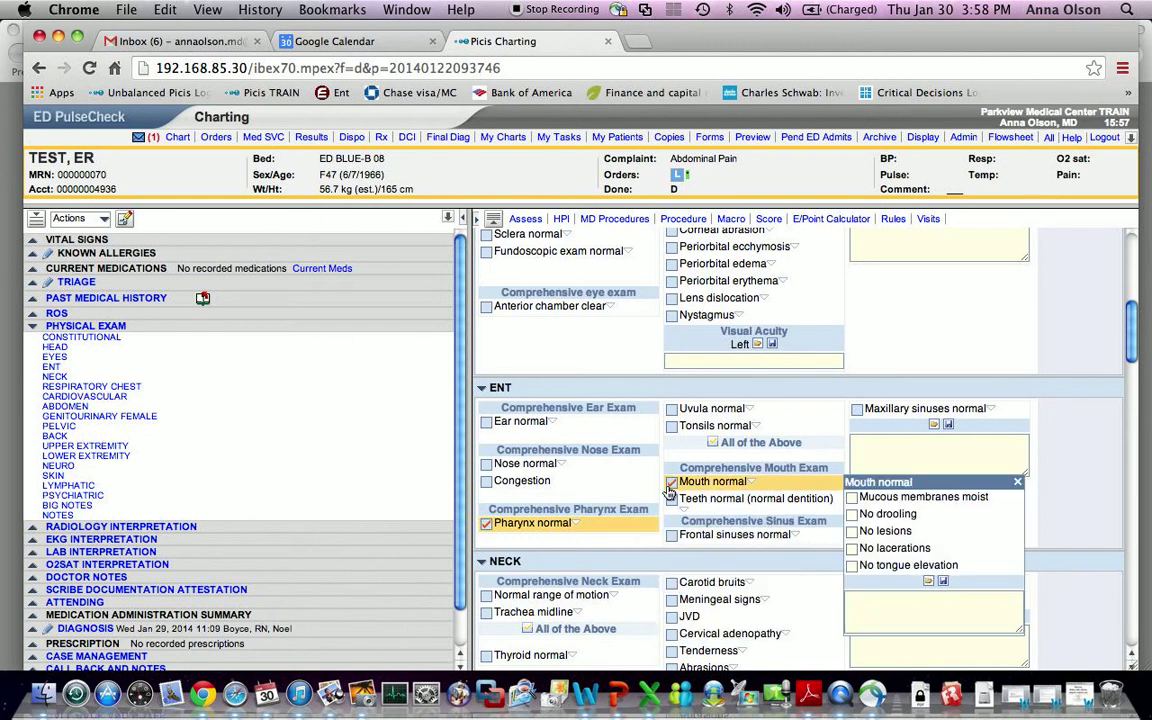
left_click(853, 498)
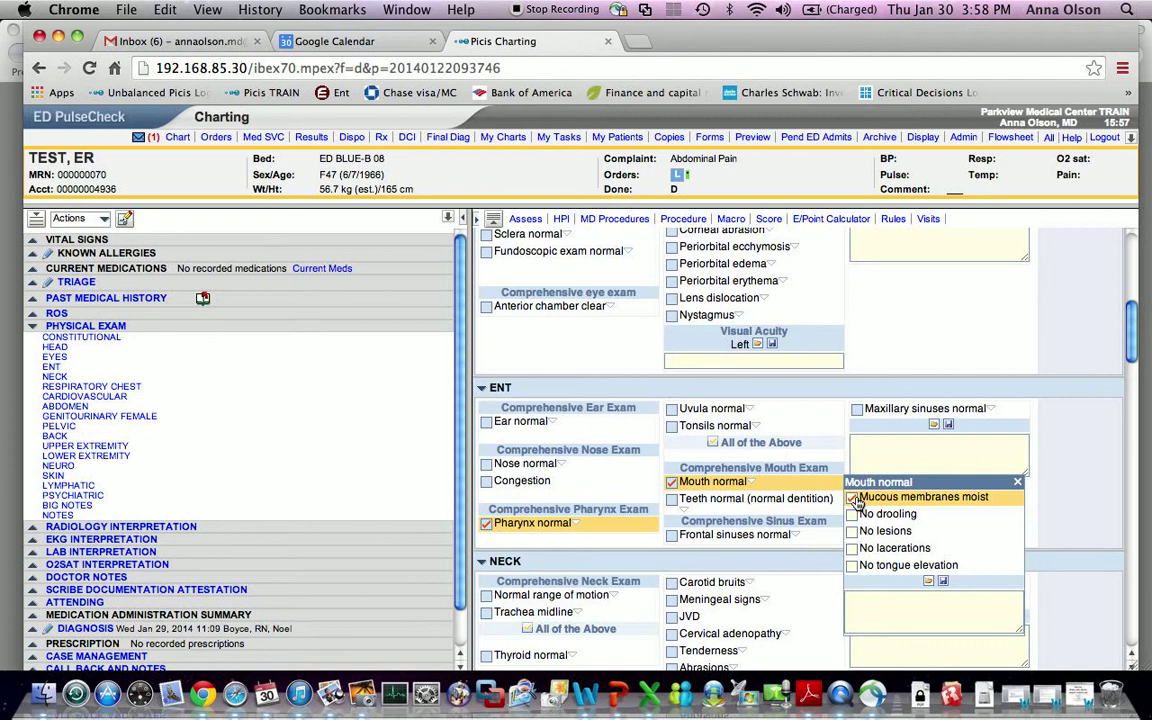
left_click(487, 422)
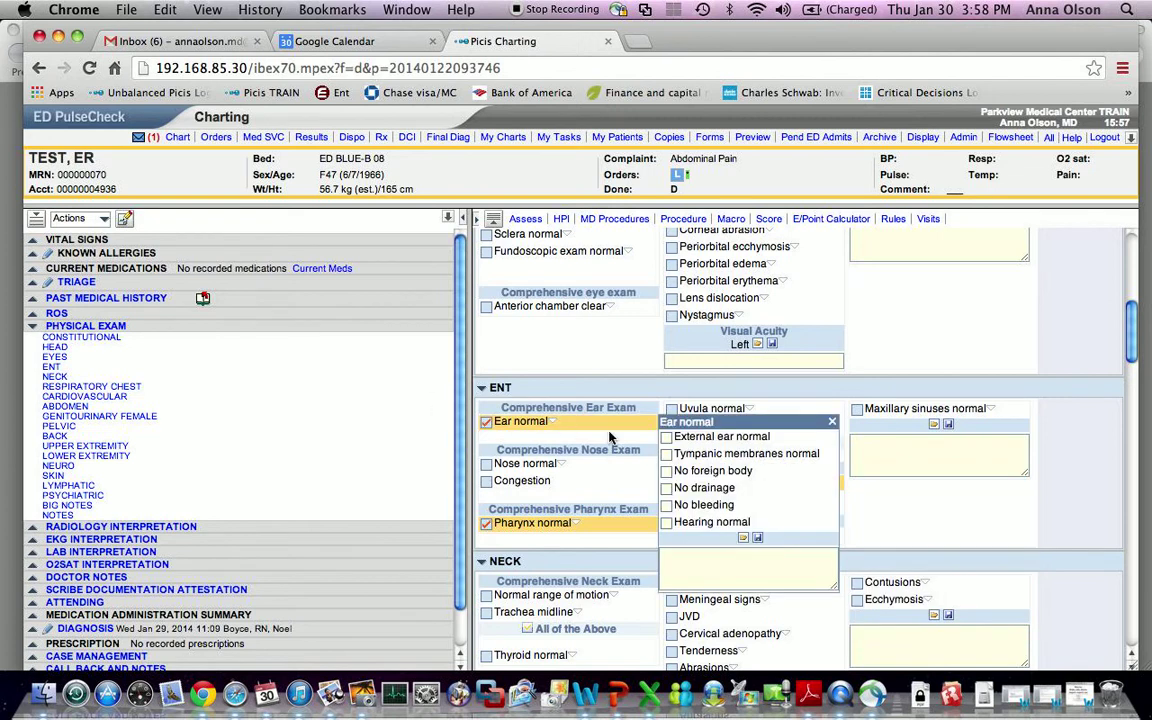
left_click(666, 437)
Enter "CTAB" and "no wheeze" on separate lines in the Respiratory Chest comments, leaving Respirations easy and unlabored unmarked
scroll(1053, 470, "down", 5)
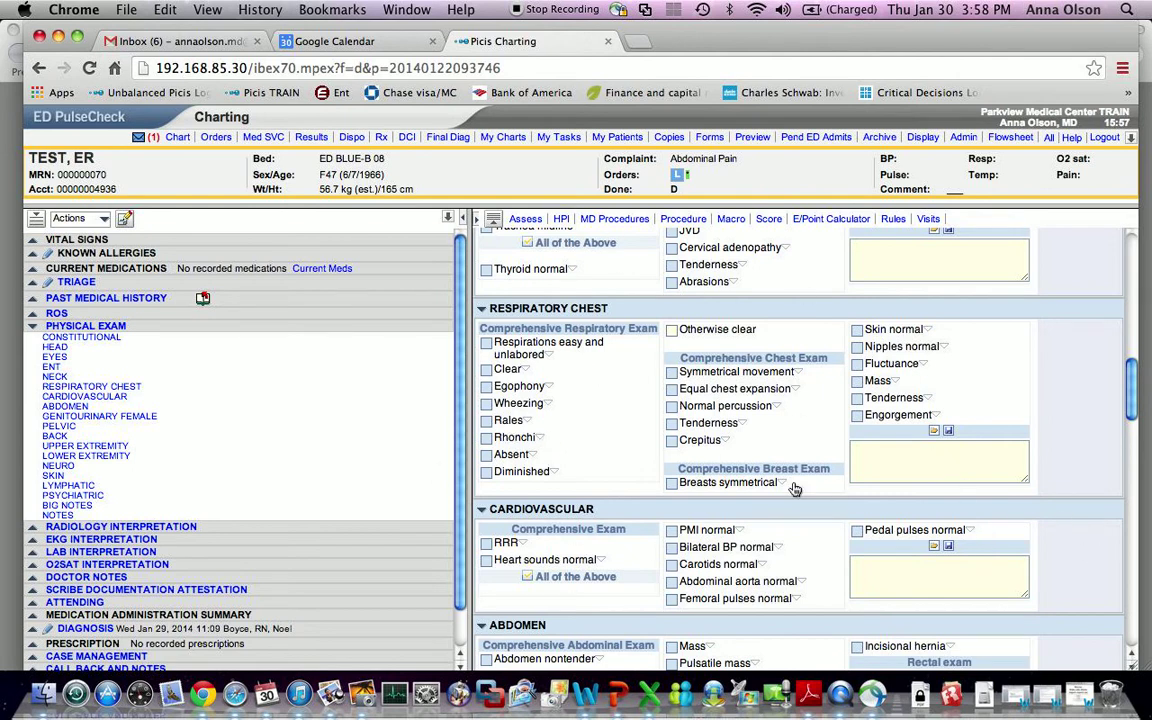
left_click(881, 461)
type("CTAB")
key("Return")
type("no wheeze")
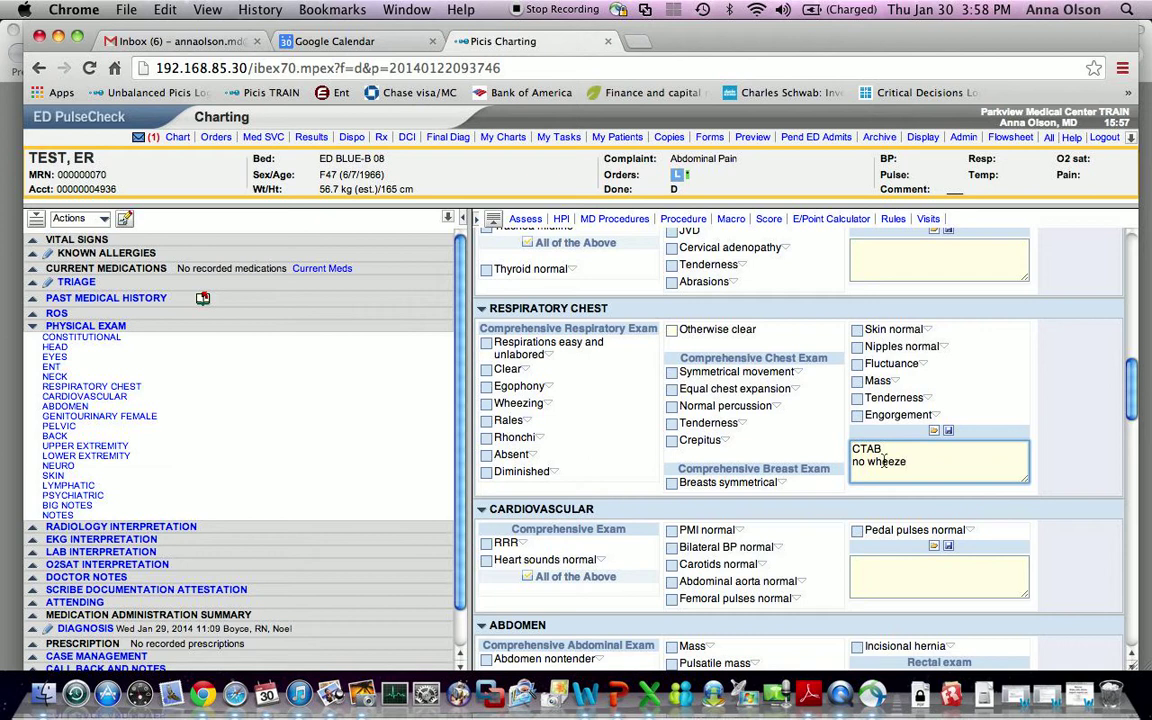
left_click(487, 343)
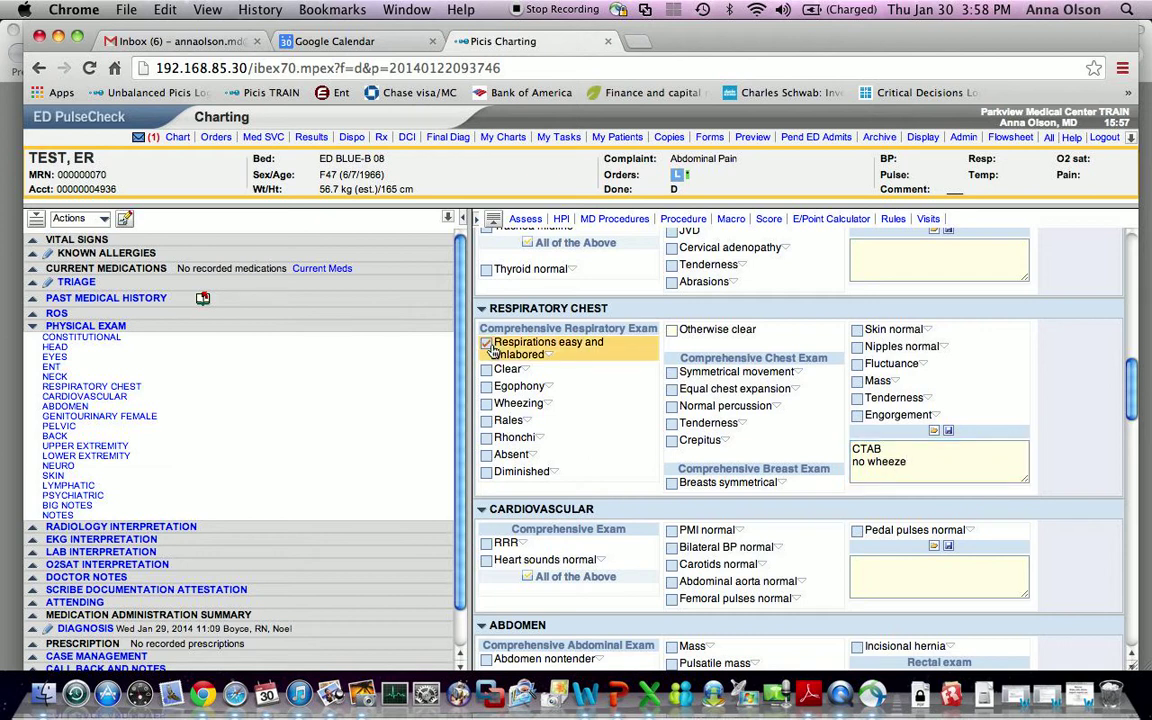
left_click(487, 343)
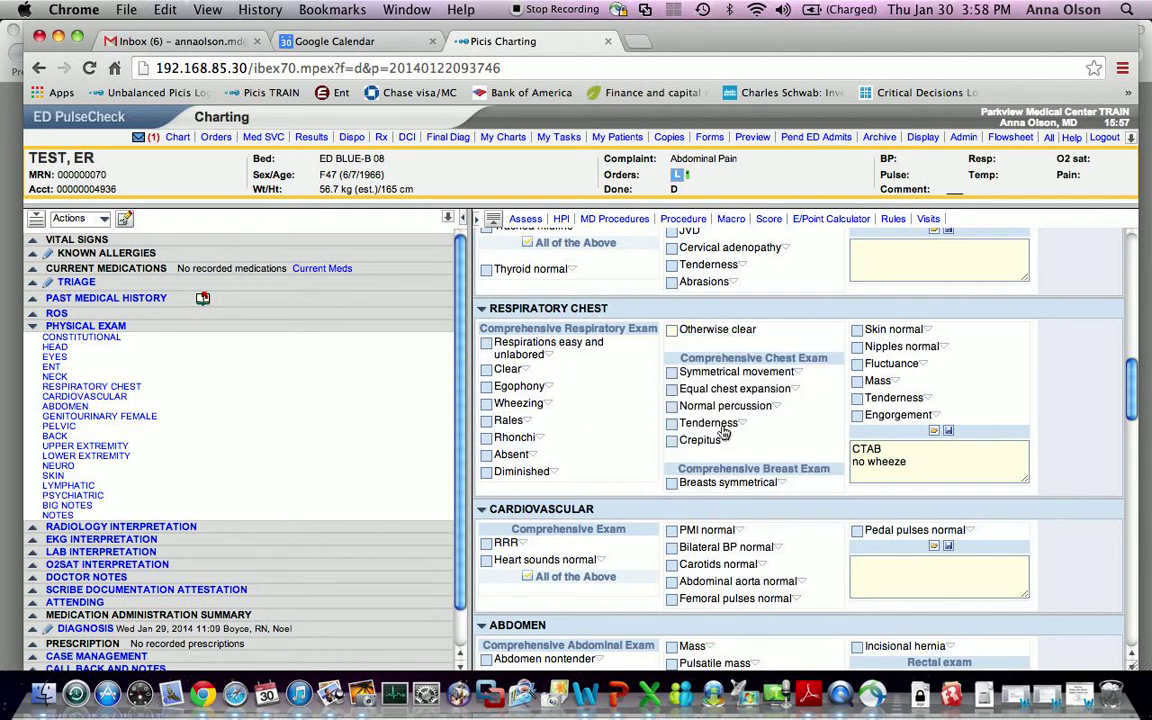
Submit the completed physical exam form to the patient's chart
scroll(800, 458, "down", 10)
scroll(797, 462, "down", 5)
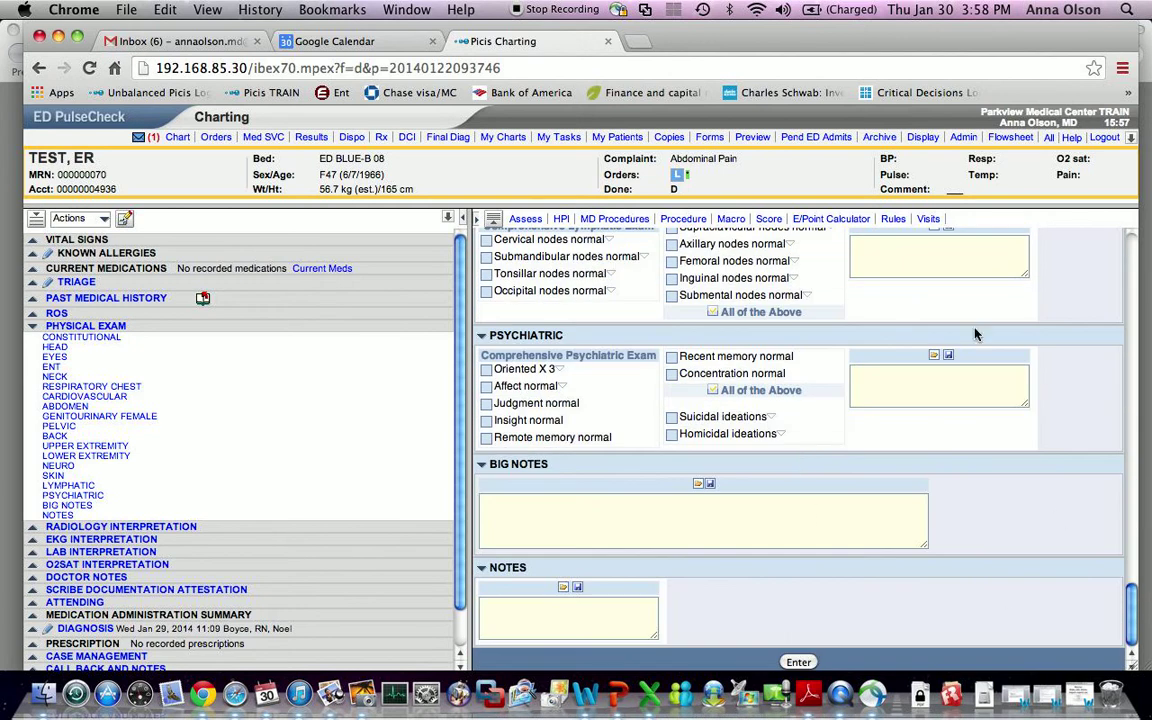
left_click(799, 663)
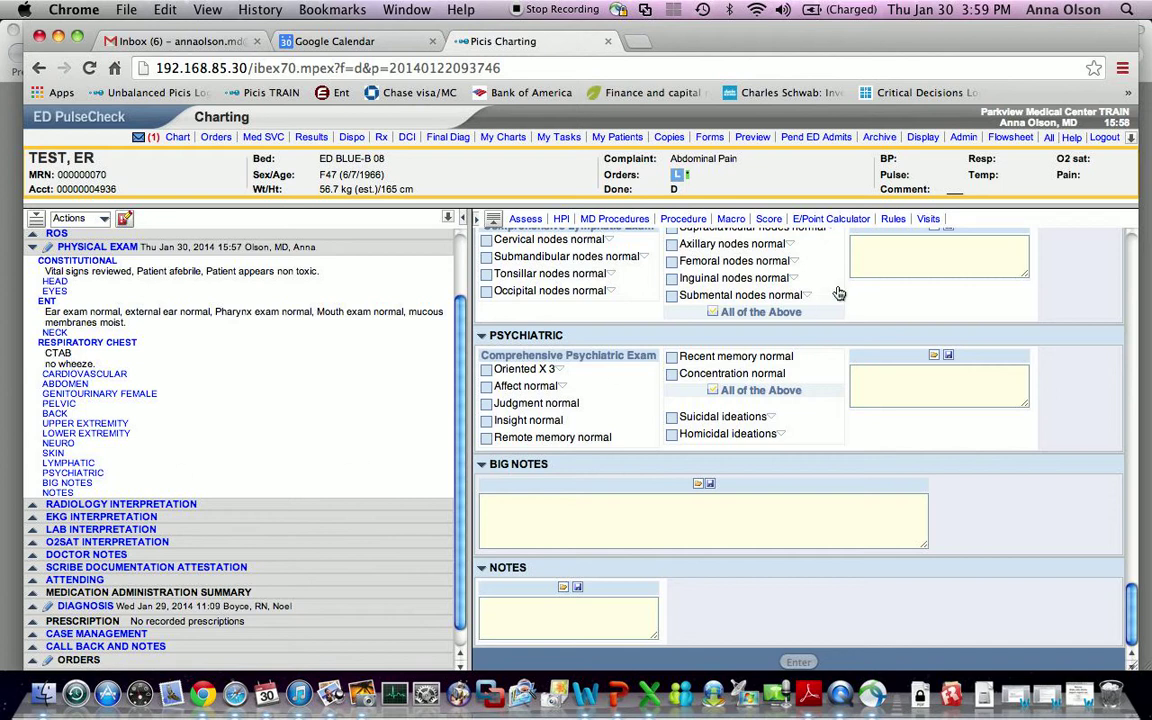
Save all of the charted physical exam documentation as a new macro named "Demo Exam"
left_click(731, 220)
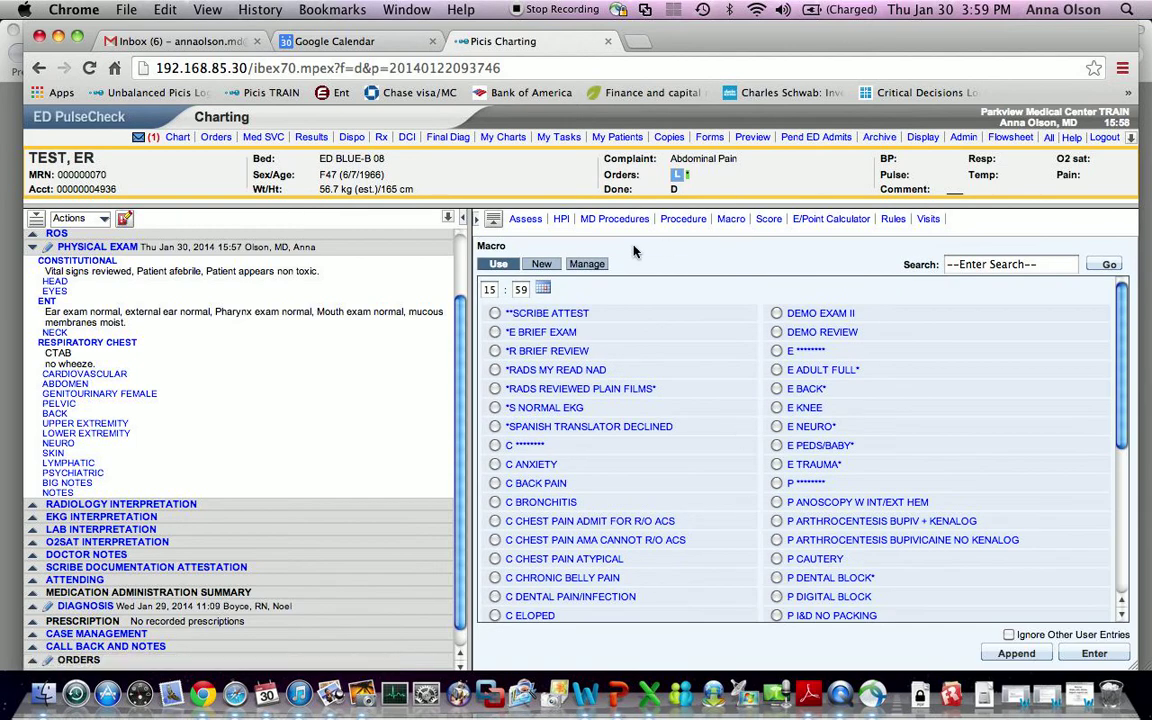
left_click(541, 264)
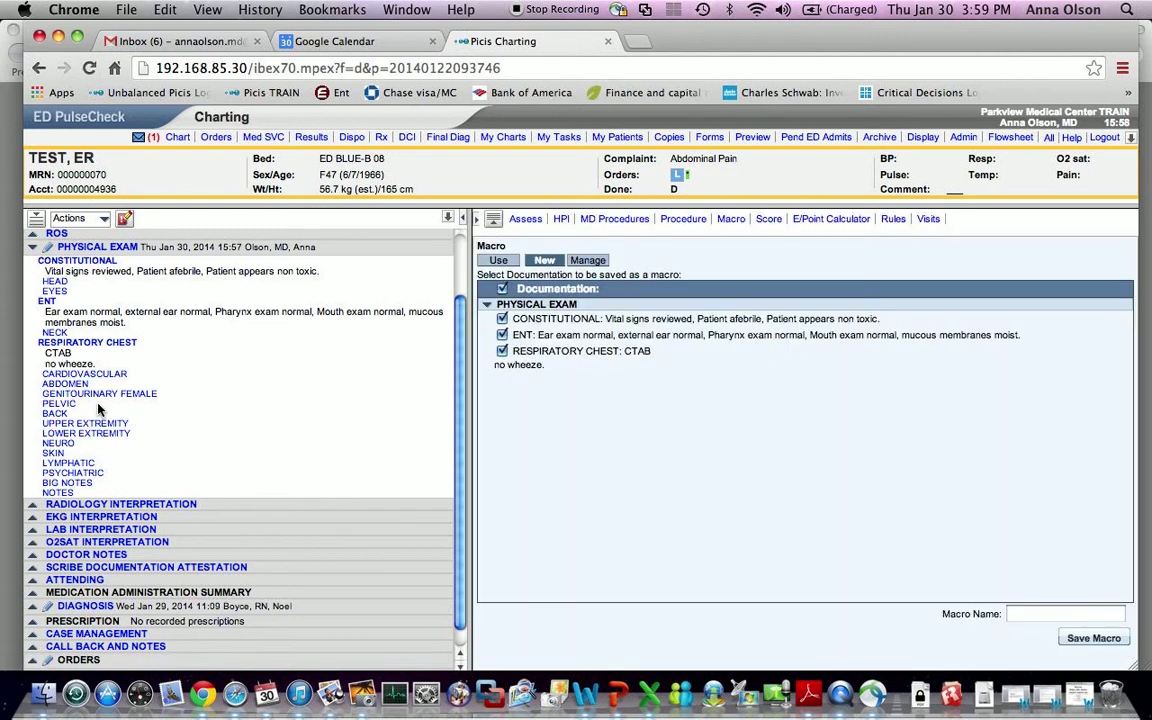
scroll(166, 418, "up", 3)
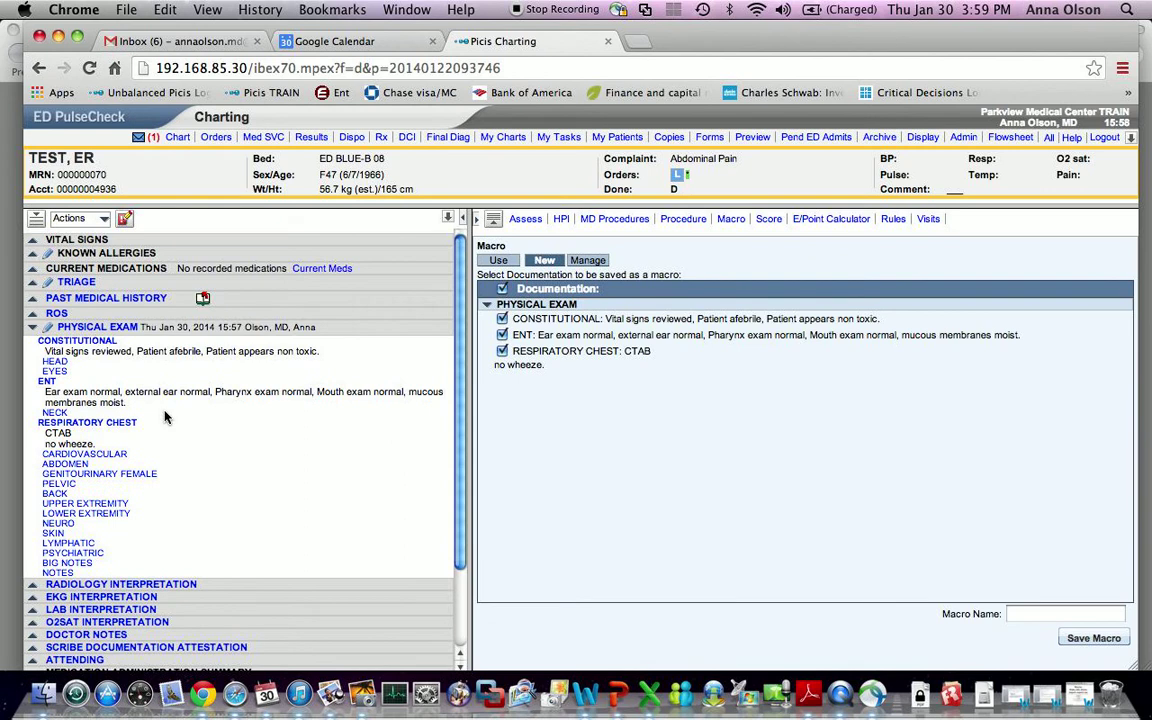
left_click(502, 290)
left_click(503, 290)
left_click(1018, 614)
type("Demo Exam")
left_click(1096, 639)
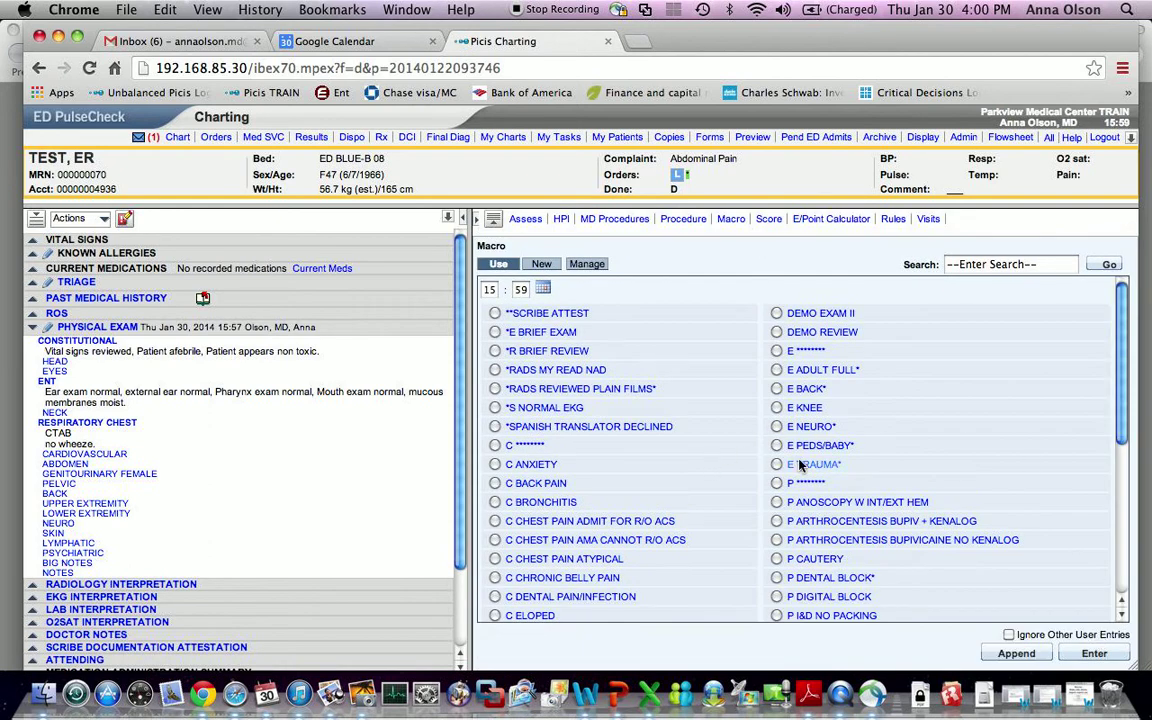
Apply the C GASTRO macro to the patient's chart
scroll(800, 463, "down", 5)
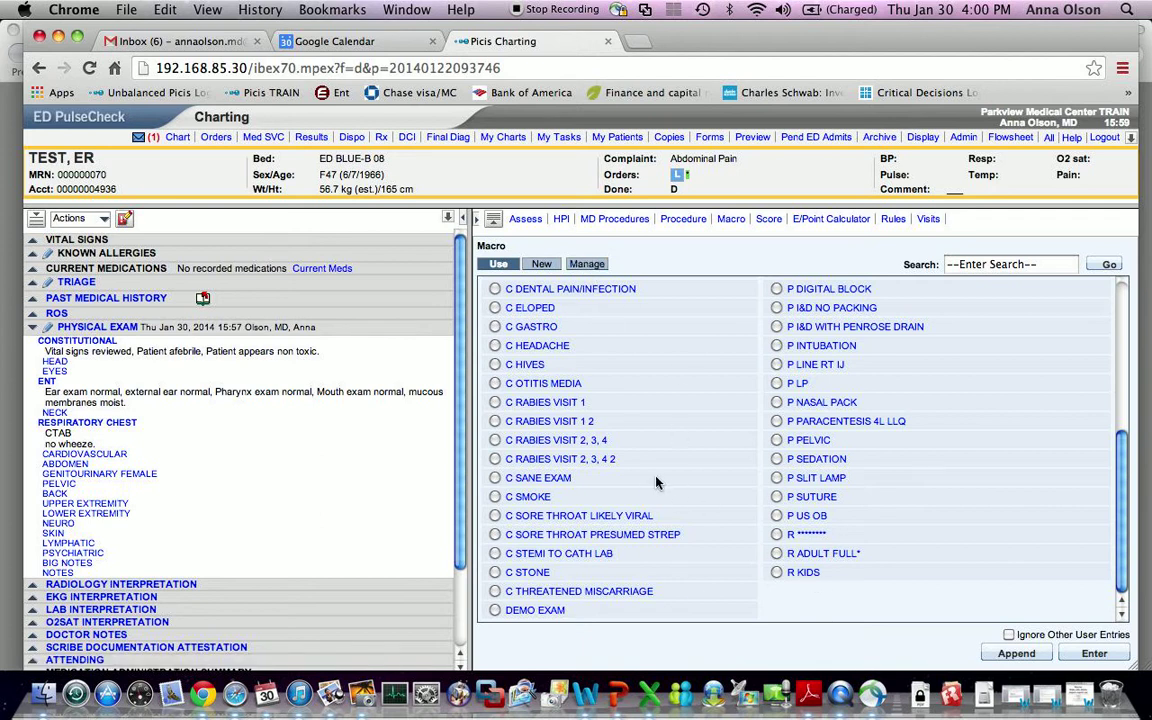
left_click(536, 327)
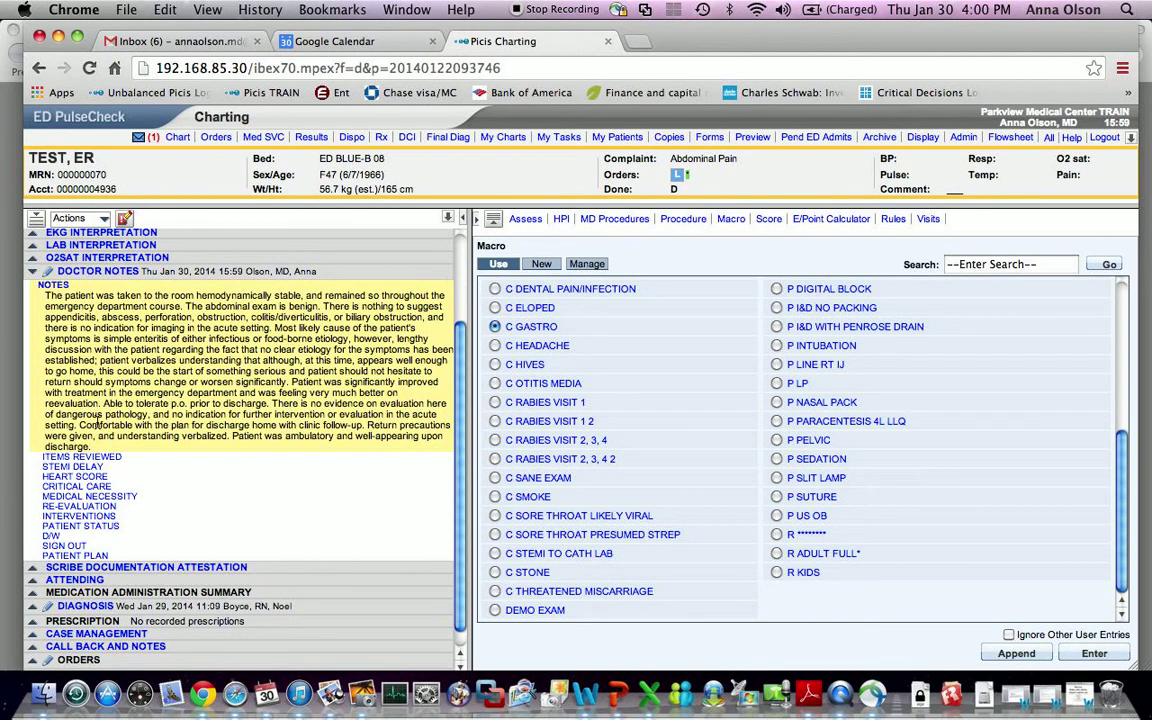
Open the charted doctor note for editing and copy its full text into the empty Notes entry
left_click(54, 287)
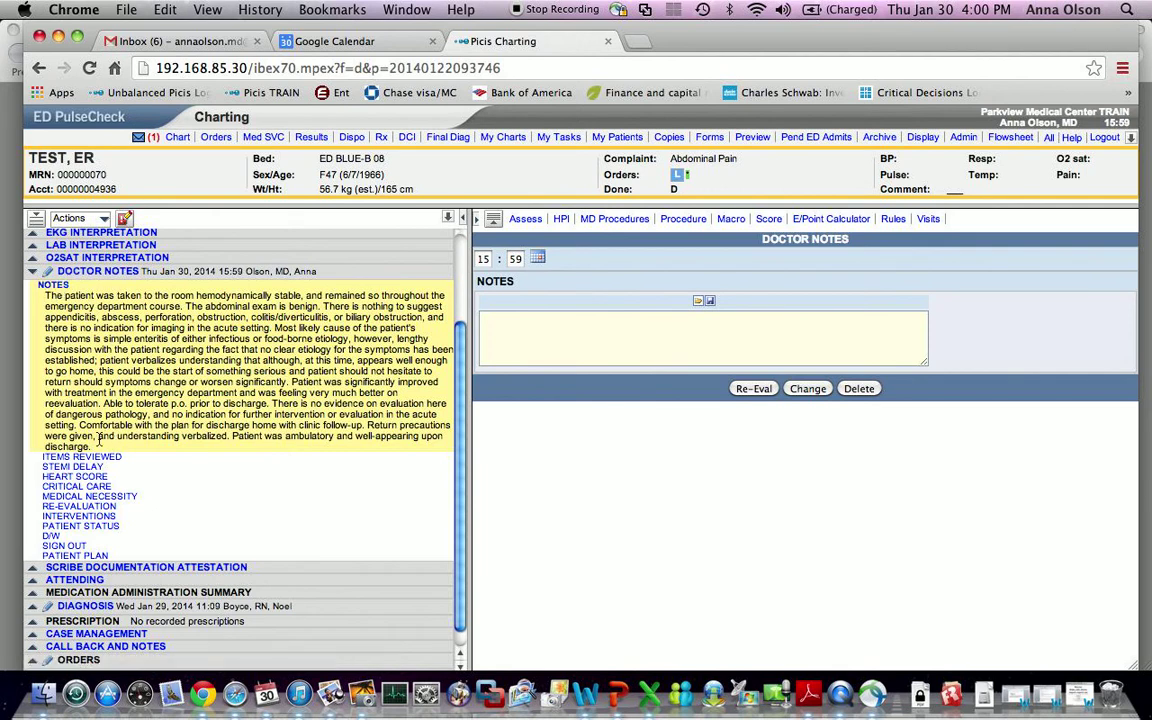
left_click_drag(92, 446, 42, 302)
key("super+c")
left_click(535, 321)
key("super+v")
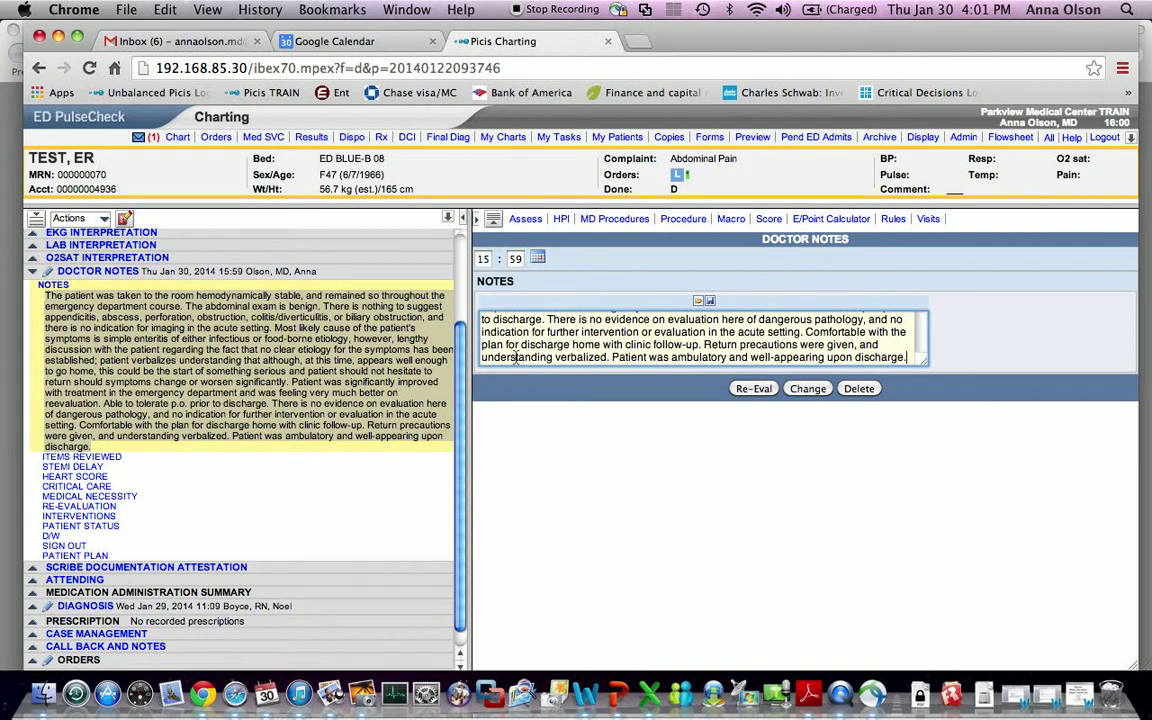
Insert the line "****EDITED***" before "Return precautions were given", set off from the preceding text, and save the changed doctor note
left_click(704, 344)
key("Return")
key("Return")
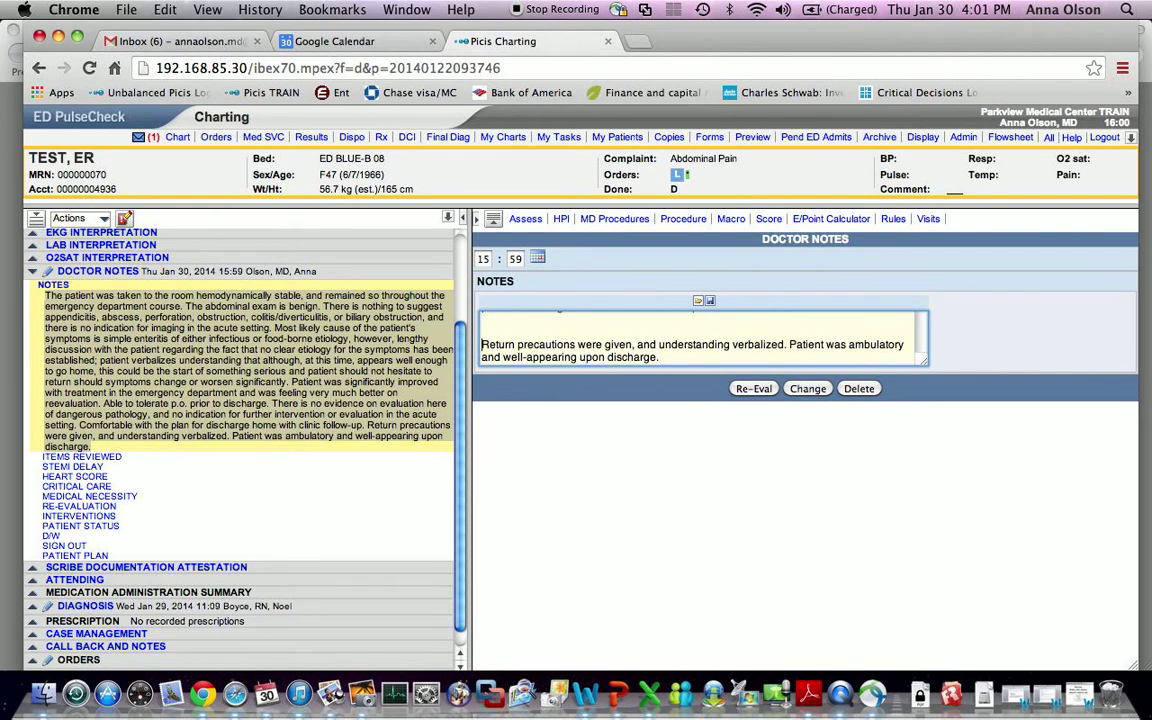
key("Up")
key("Down")
key("Down")
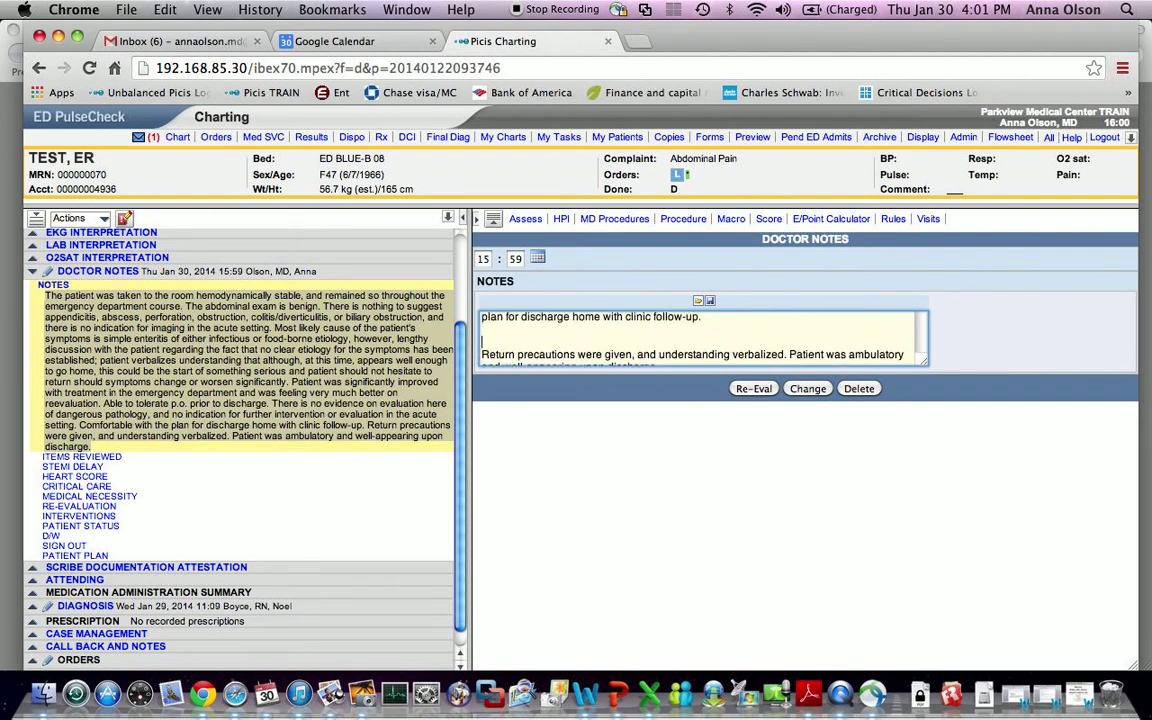
type("****EDITED***")
left_click(810, 391)
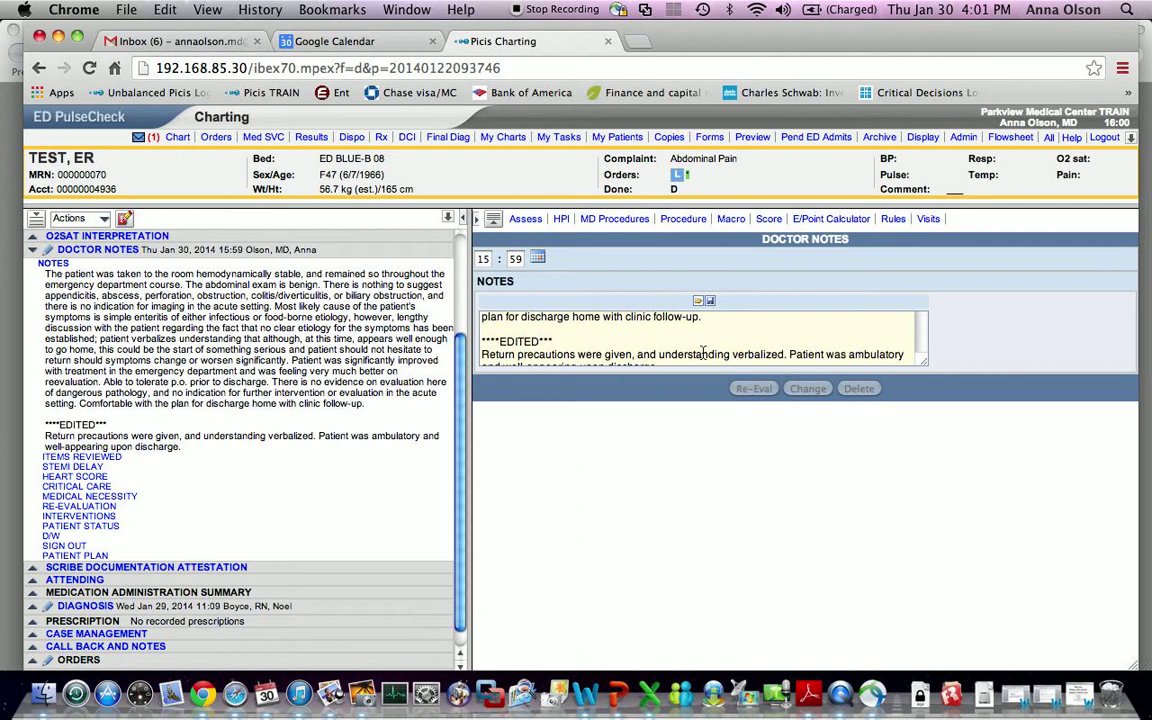
Save only the edited doctor note as a new macro named "c Gastro corrected" and find it in the macro list
left_click(728, 221)
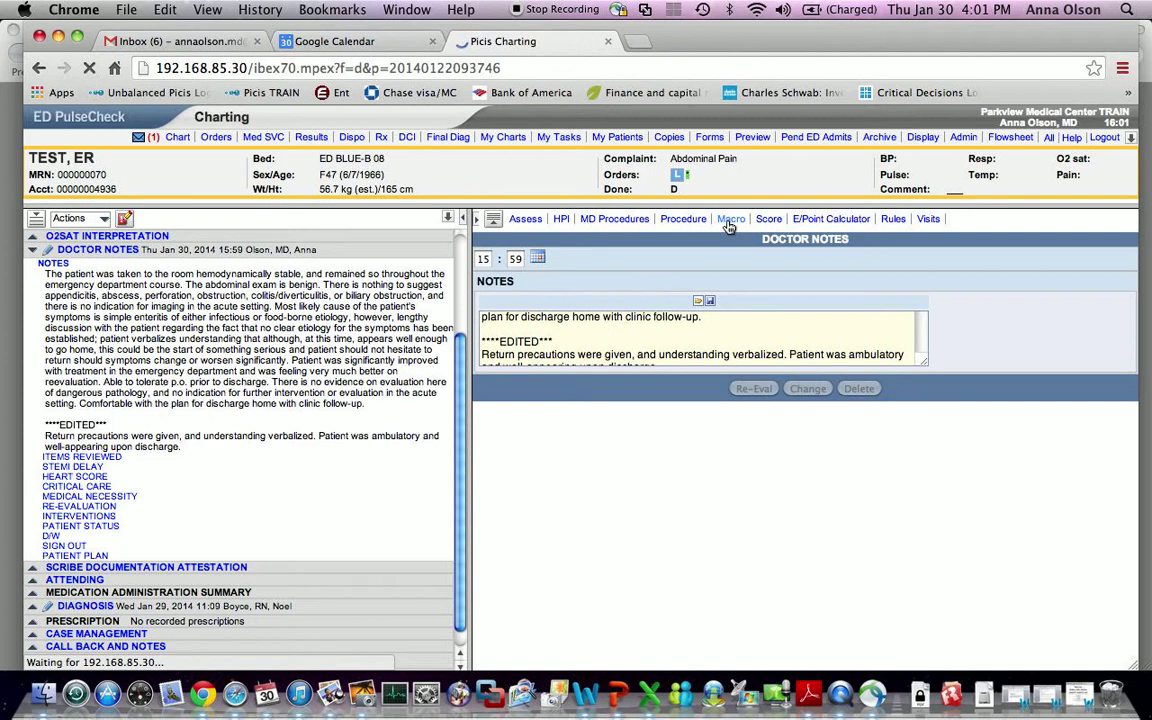
left_click(730, 220)
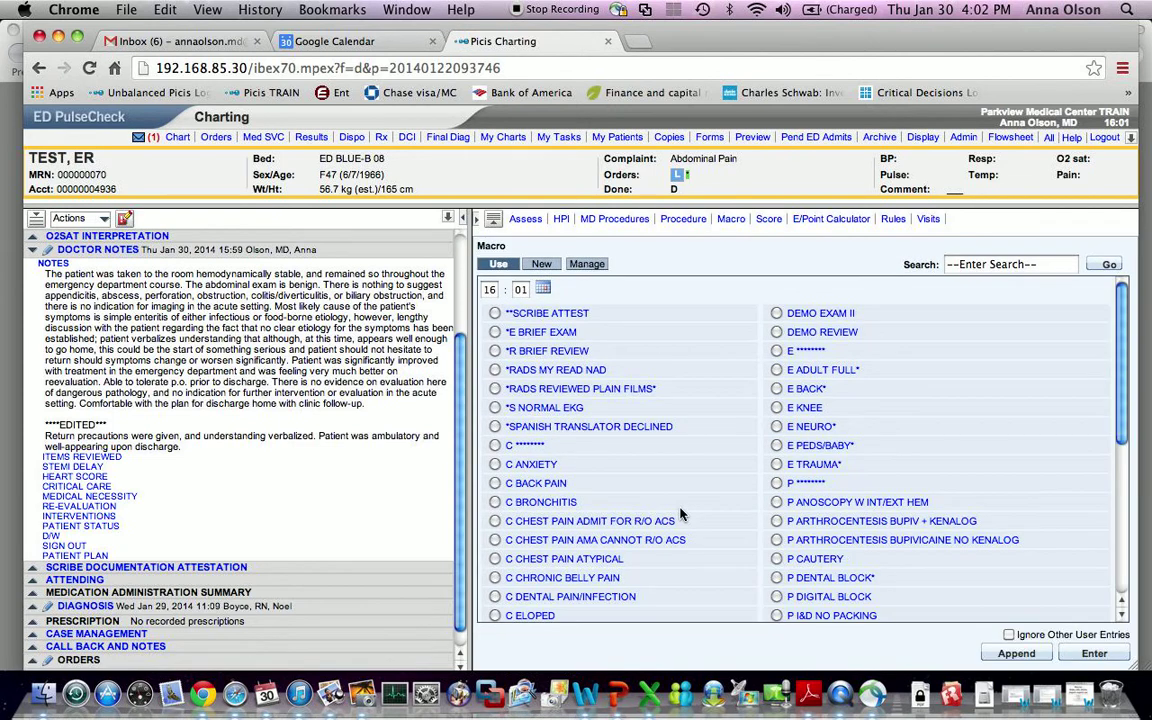
left_click(548, 264)
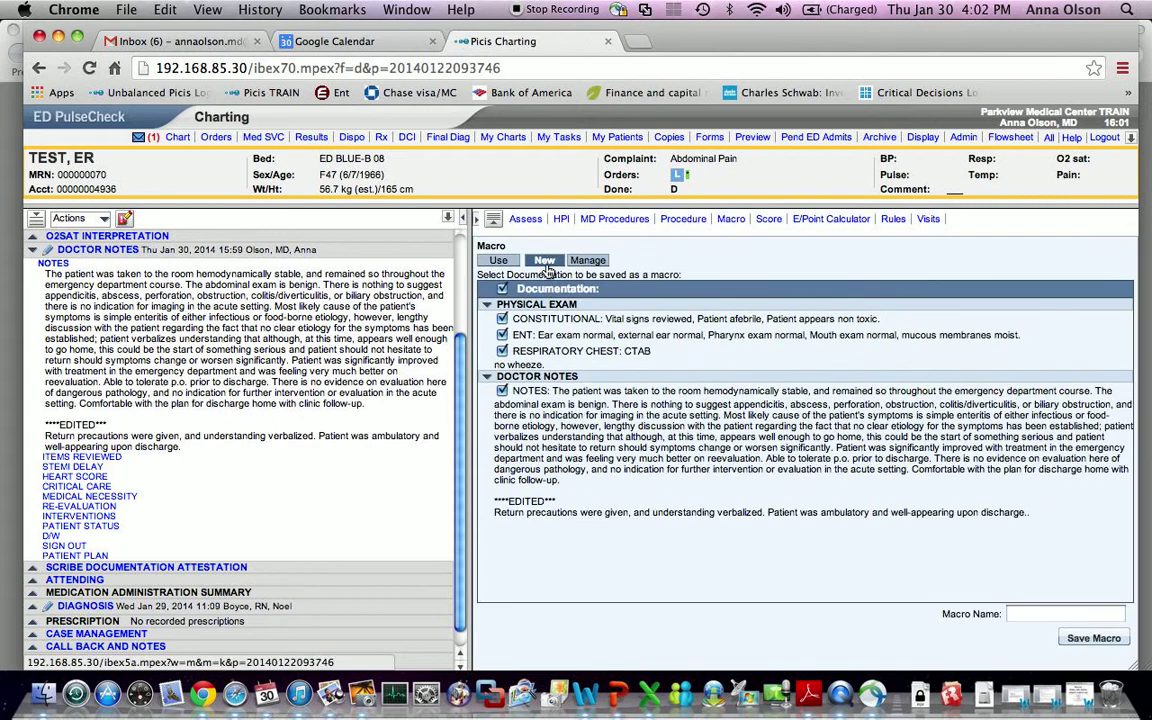
left_click(504, 289)
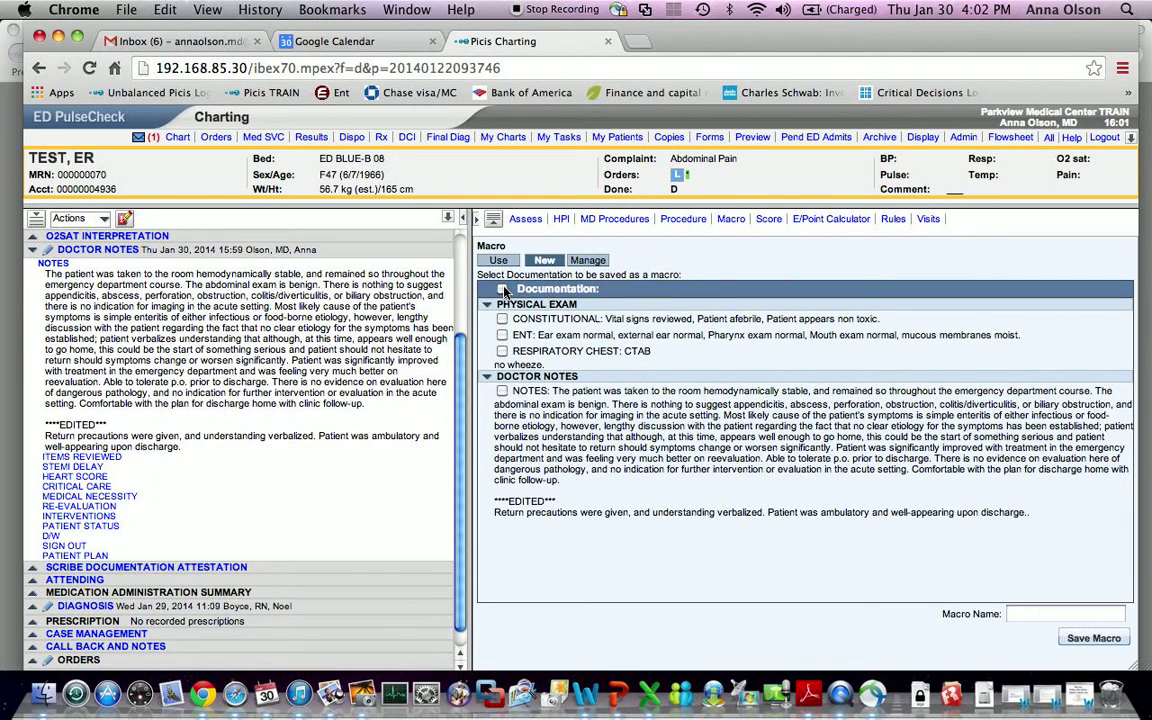
left_click(502, 392)
left_click(1048, 613)
type("c Gastro cor")
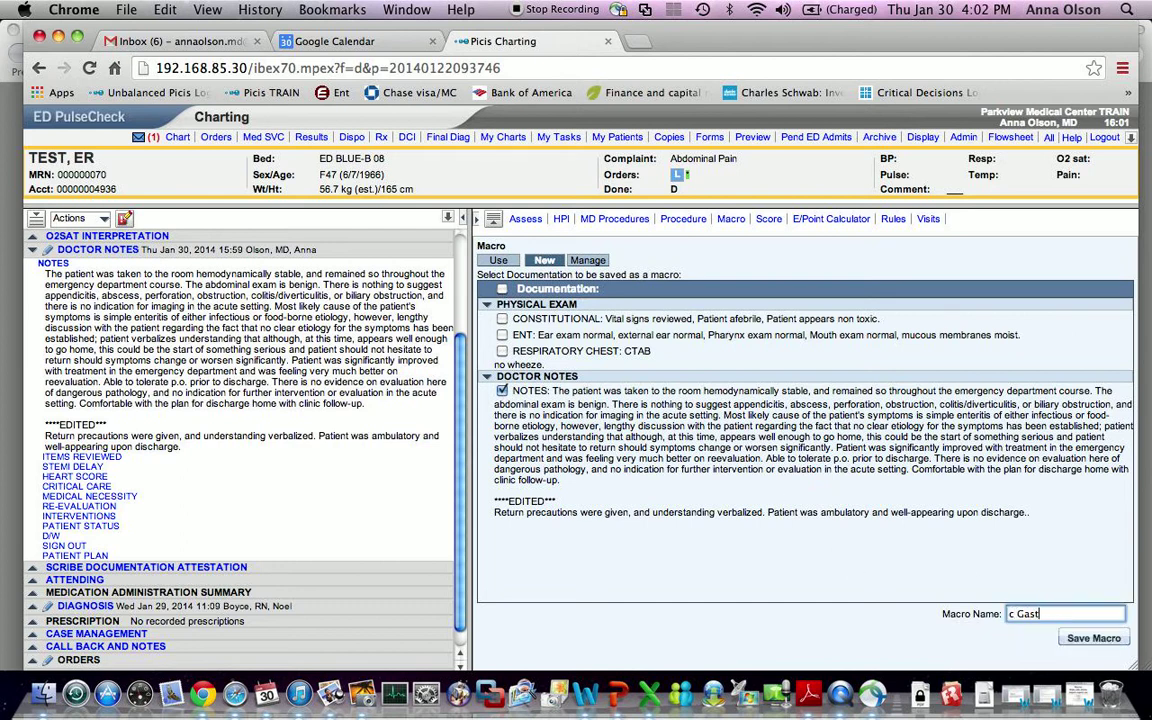
type("rected")
left_click(1104, 642)
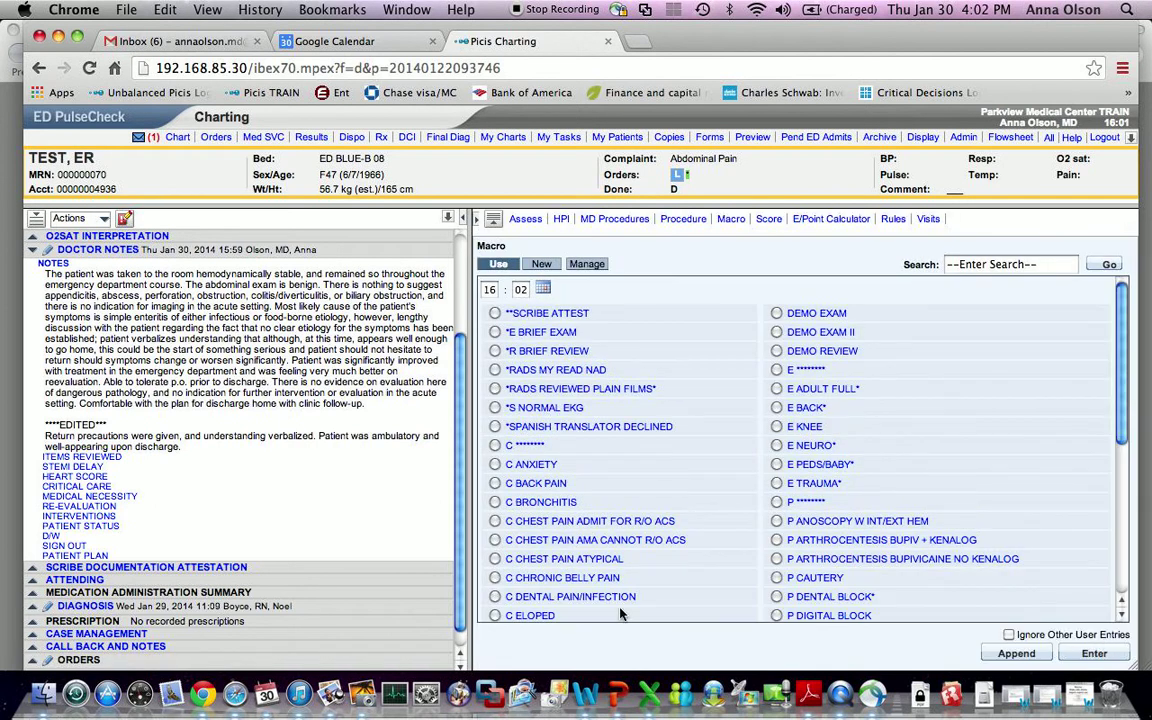
scroll(580, 530, "down", 5)
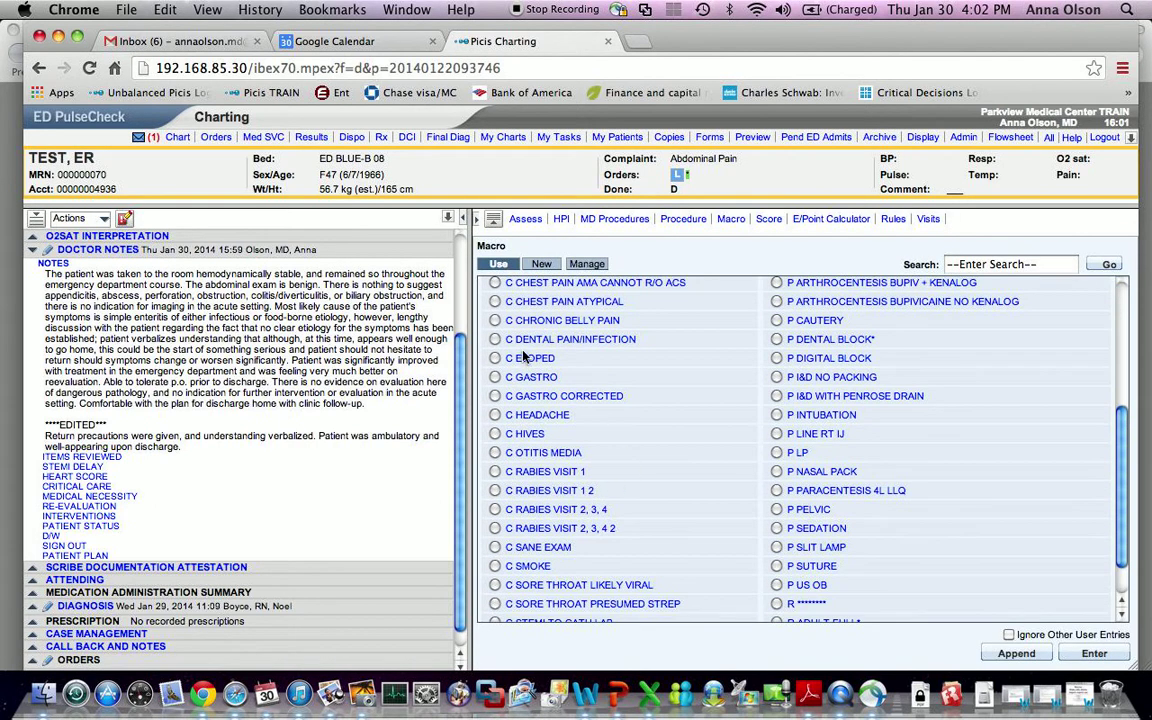
Delete the macros C GASTRO CORRECTED, C RABIES VISIT 1 2 and C RABIES VISIT 2, 3, 4 2 from the managed macros
left_click(582, 265)
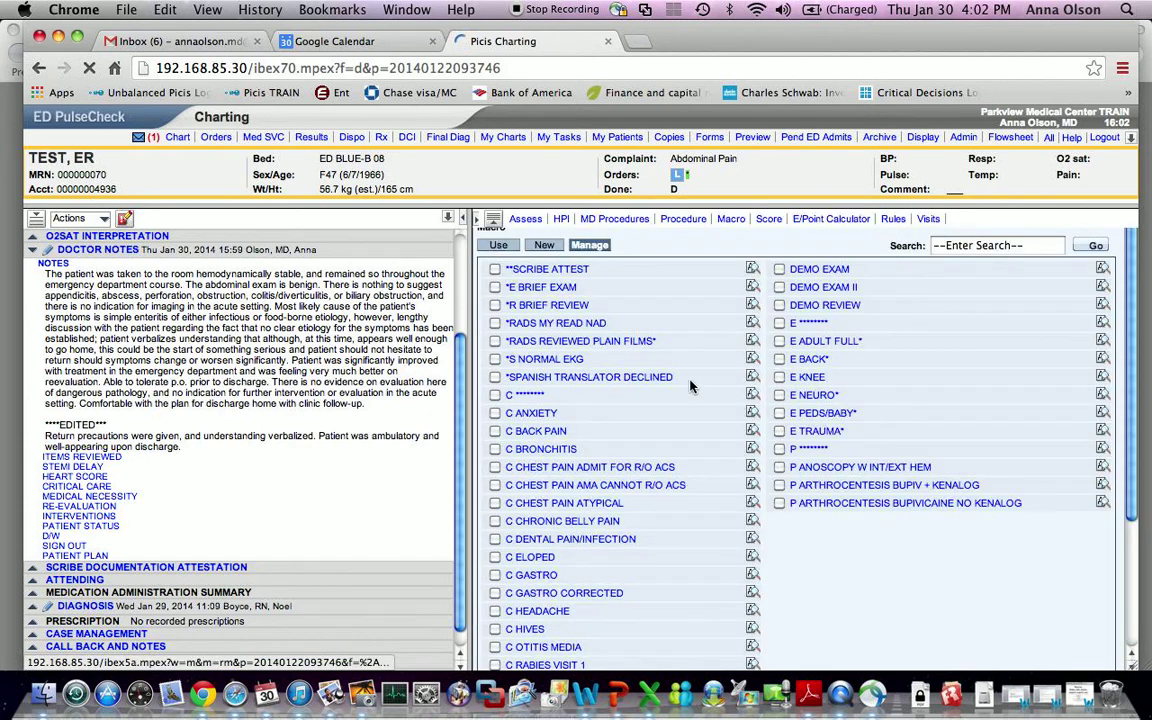
scroll(632, 392, "down", 3)
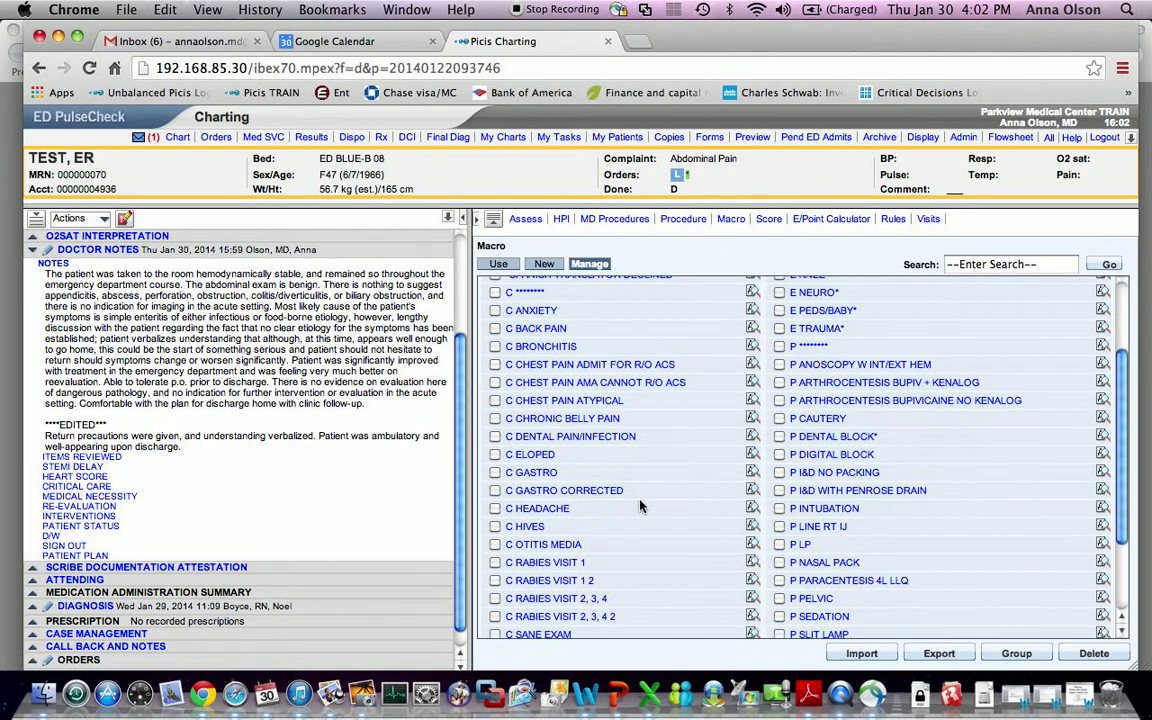
left_click(495, 490)
left_click(494, 473)
left_click(495, 490)
scroll(620, 531, "down", 3)
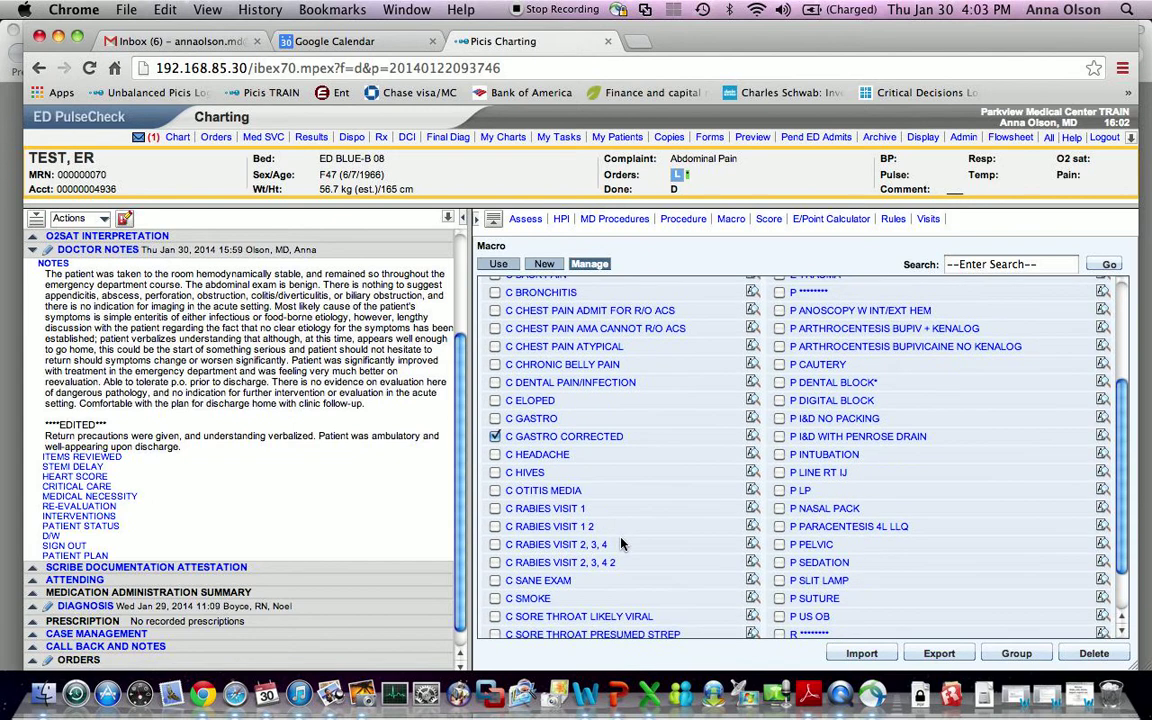
left_click(497, 529)
left_click(495, 565)
scroll(715, 580, "down", 3)
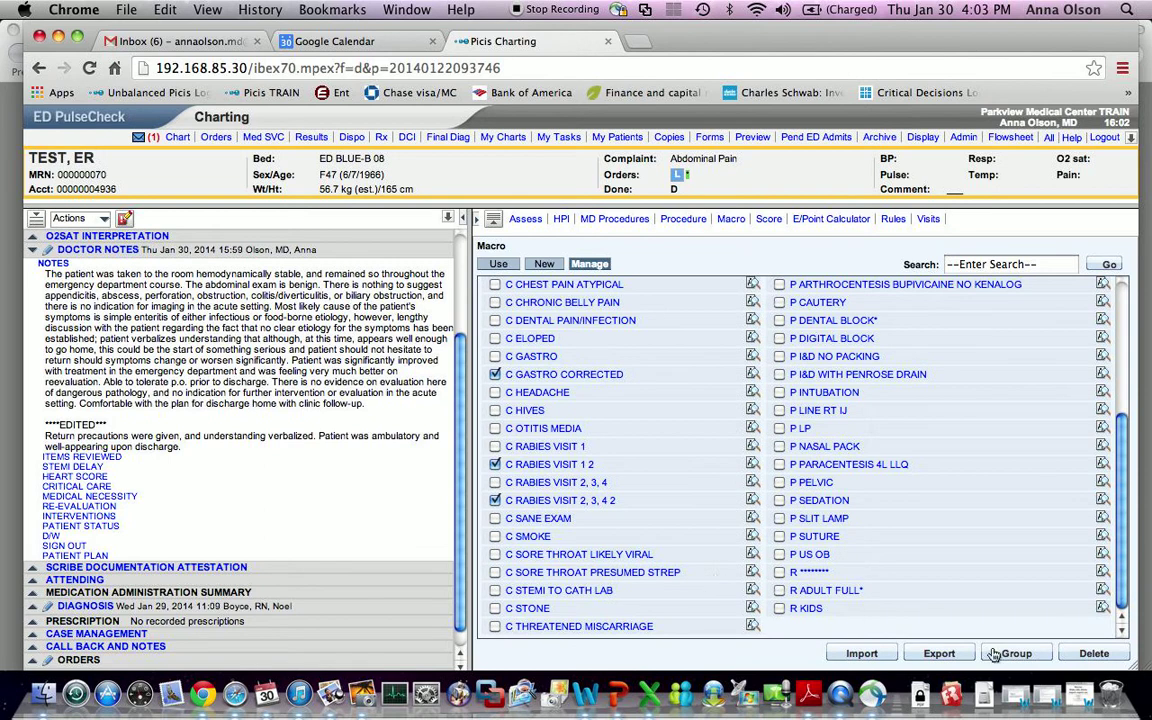
left_click(1077, 655)
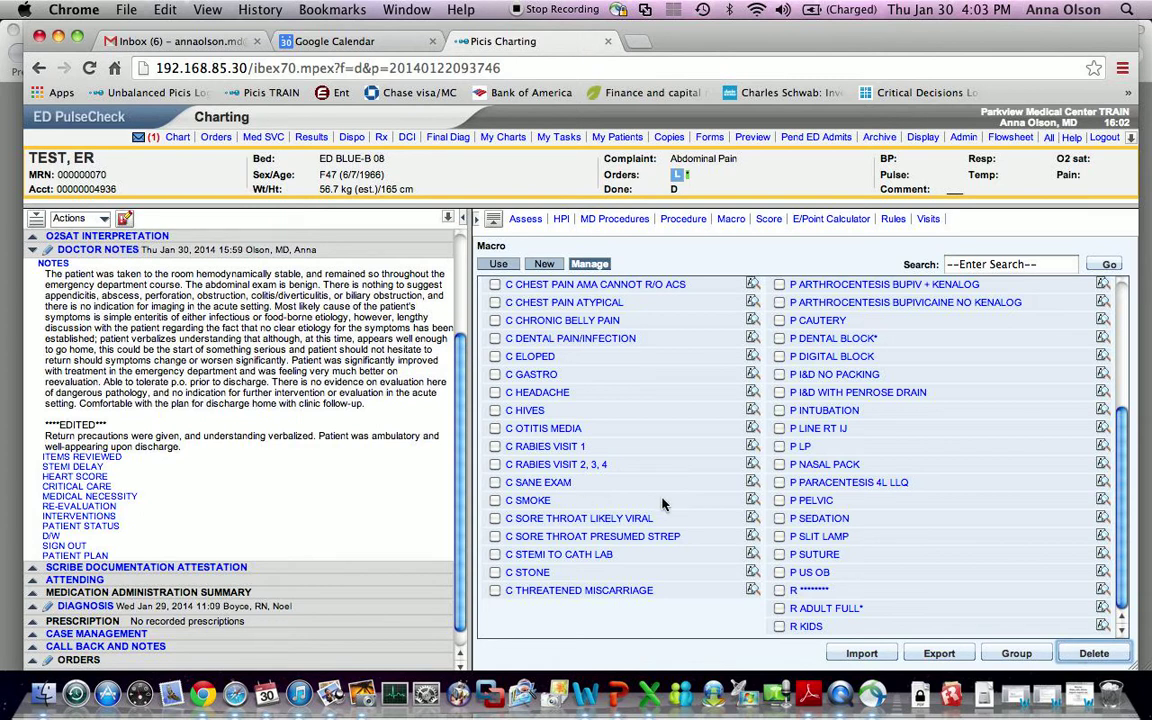
Select the DEMO EXAM, DEMO EXAM II and DEMO REVIEW macros and export them
scroll(663, 503, "up", 5)
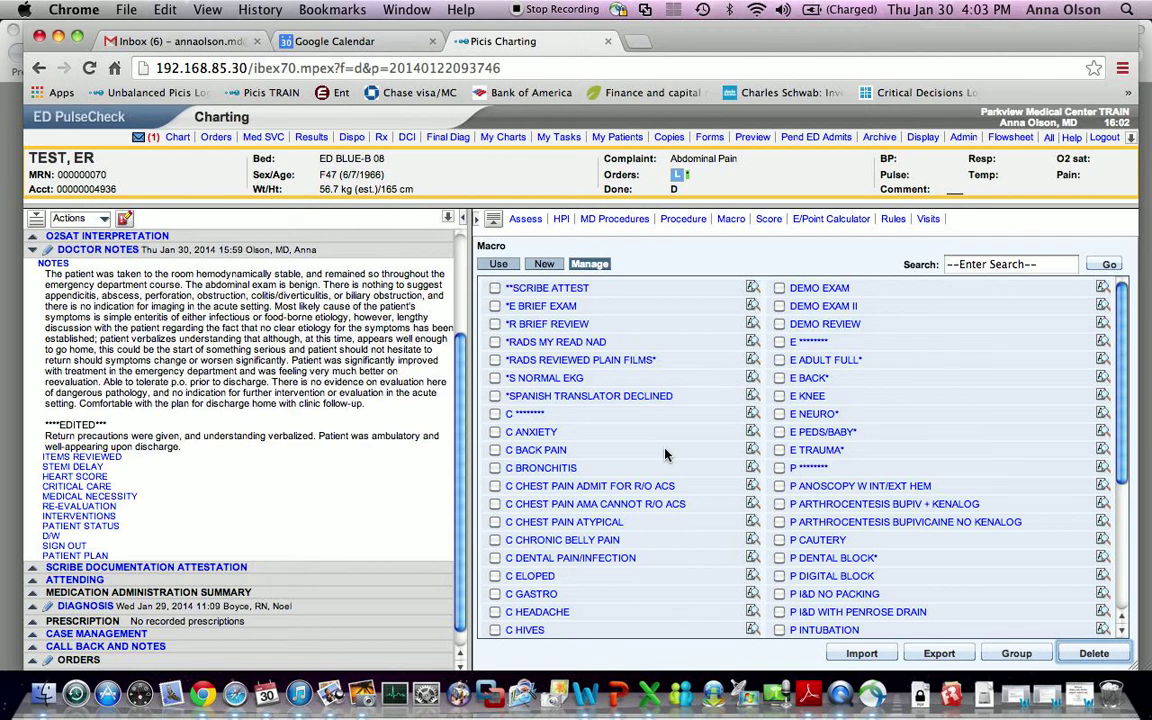
left_click(780, 288)
left_click(780, 306)
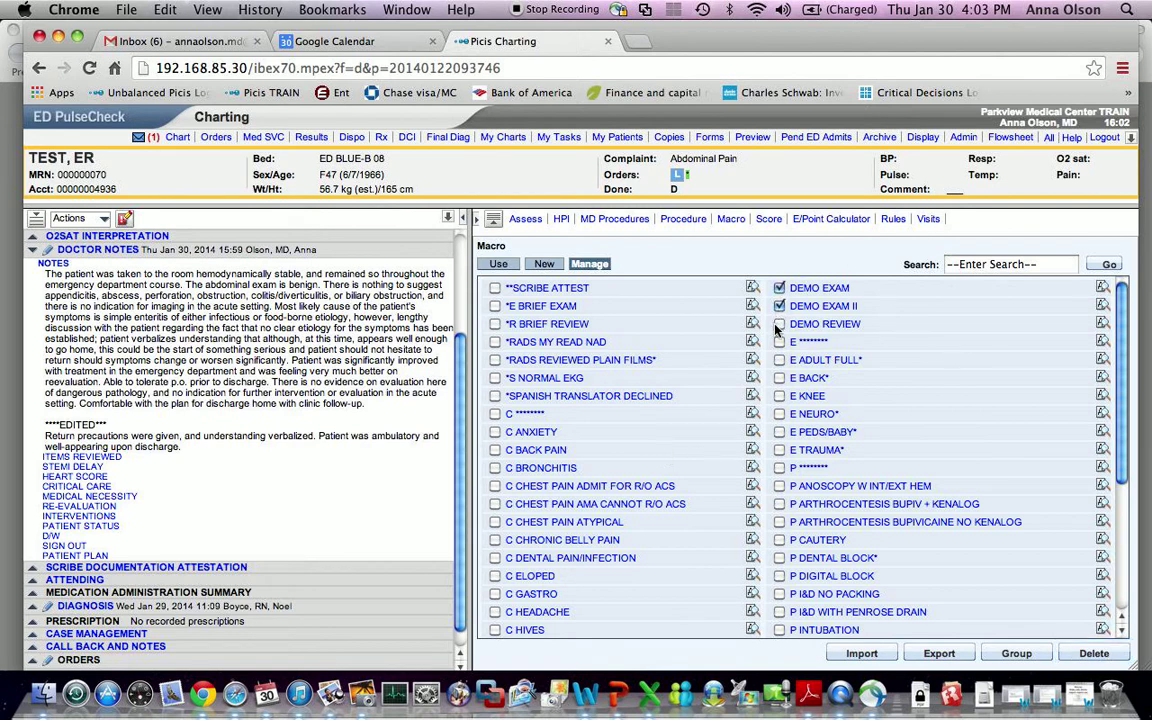
scroll(930, 362, "down", 5)
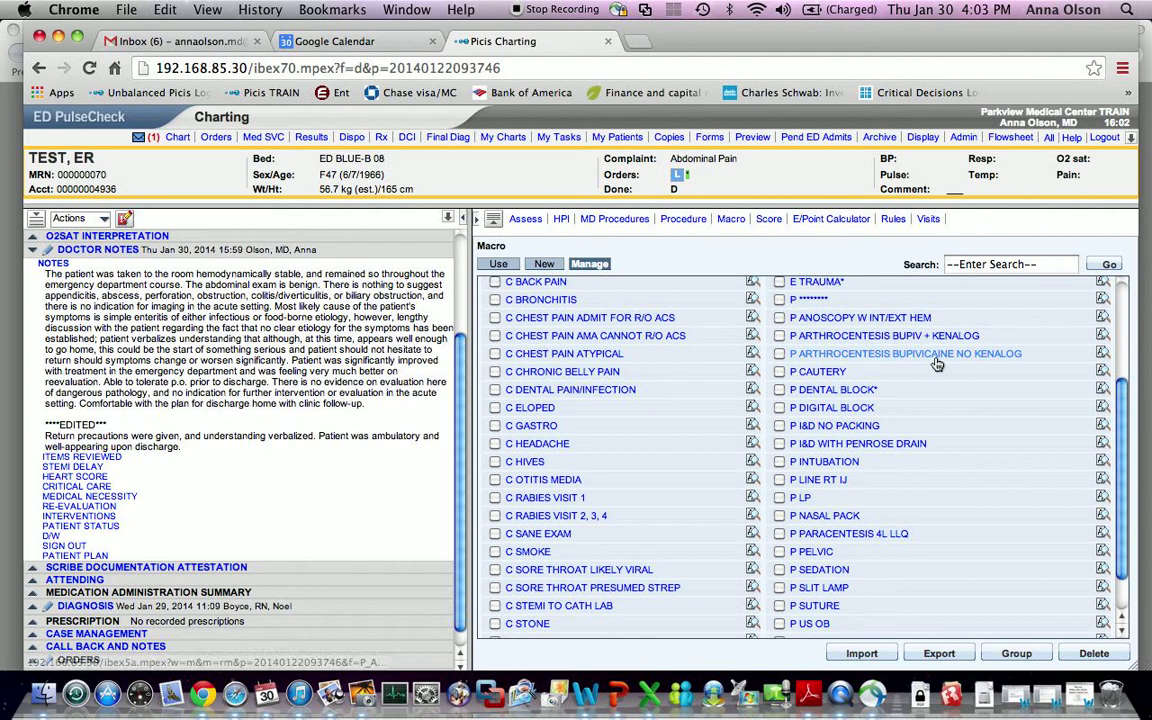
left_click(939, 655)
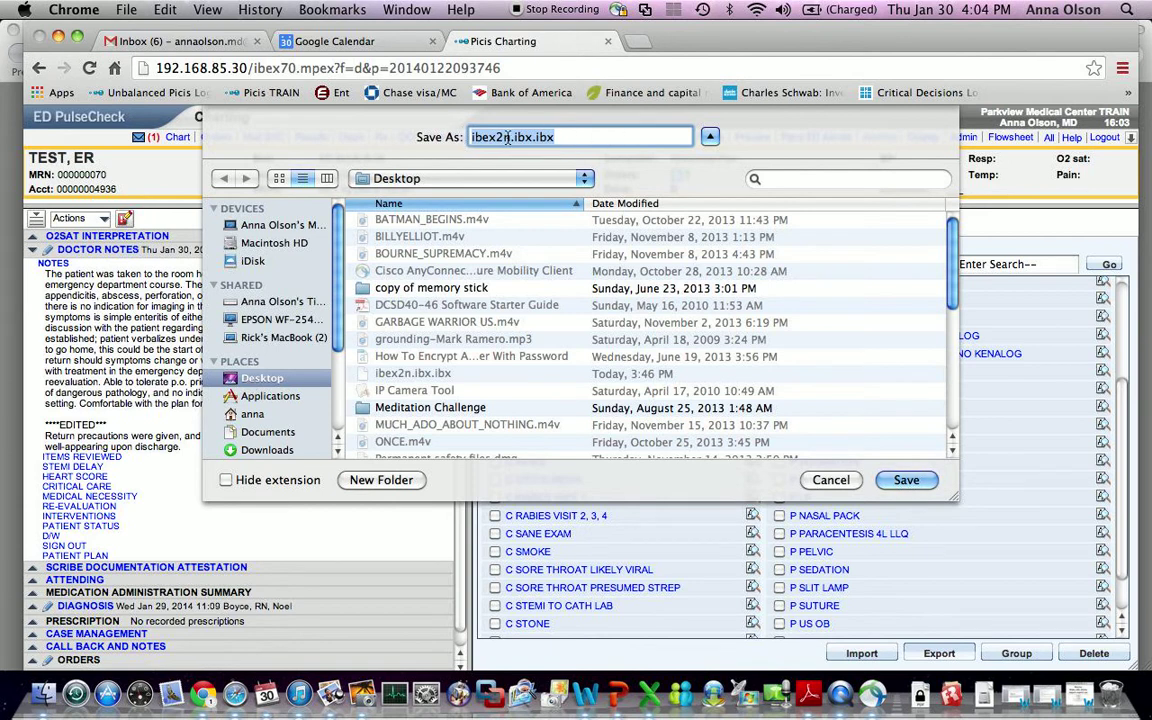
Save the macro export to the Desktop, replacing the suggested base name with "DEMOs" and keeping the ibx extension
mouse_move(510, 137)
left_mouse_down()
mouse_move(473, 136)
mouse_move(502, 135)
left_mouse_up()
left_click(503, 136)
double_click(500, 136)
key("BackSpace")
type("DEMOs")
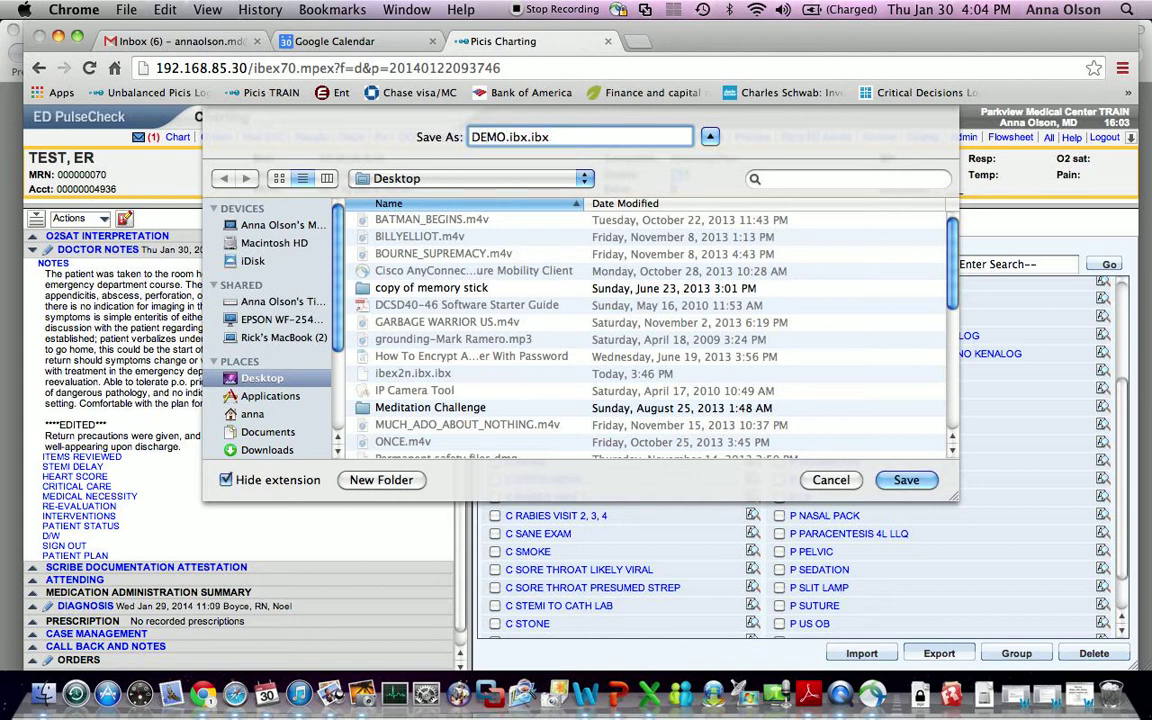
left_click(902, 480)
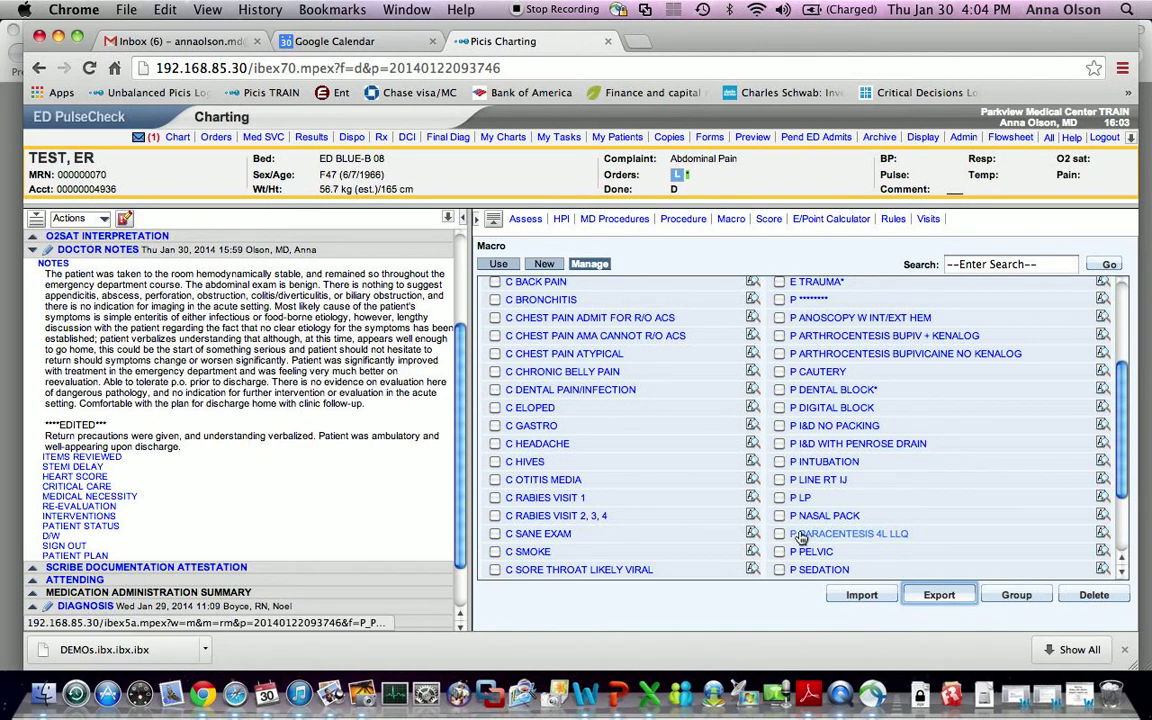
Import the macros from the exported DEMOs file on the Desktop
left_click(838, 597)
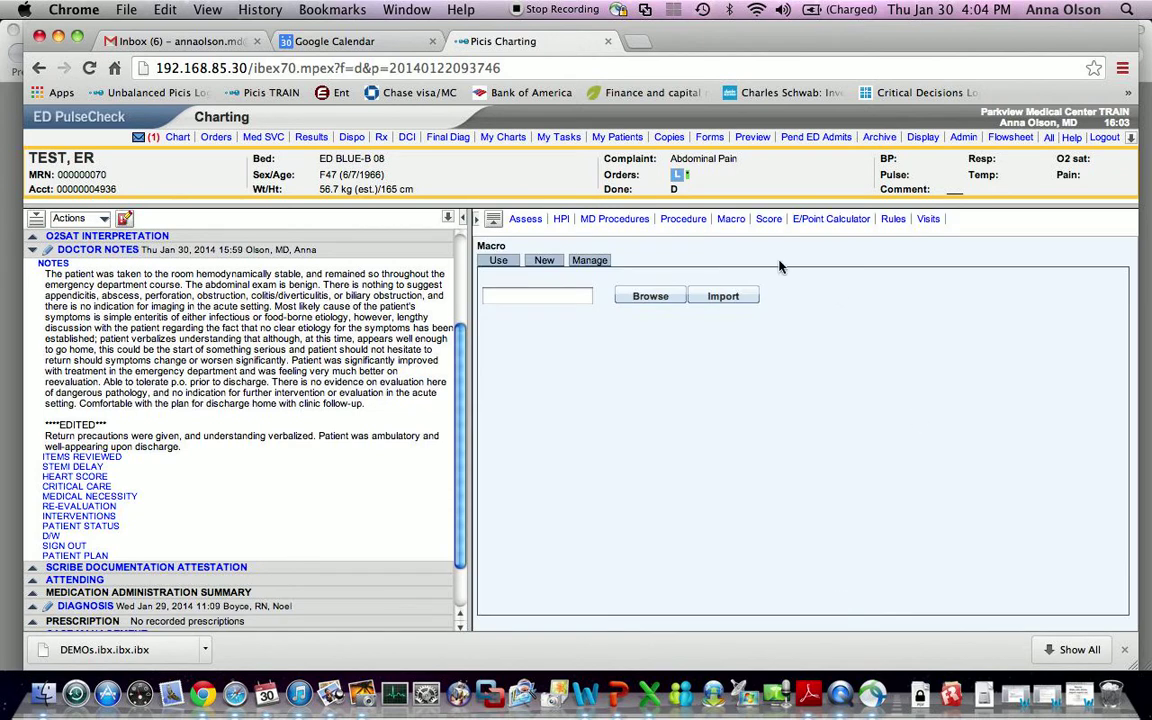
left_click(724, 299)
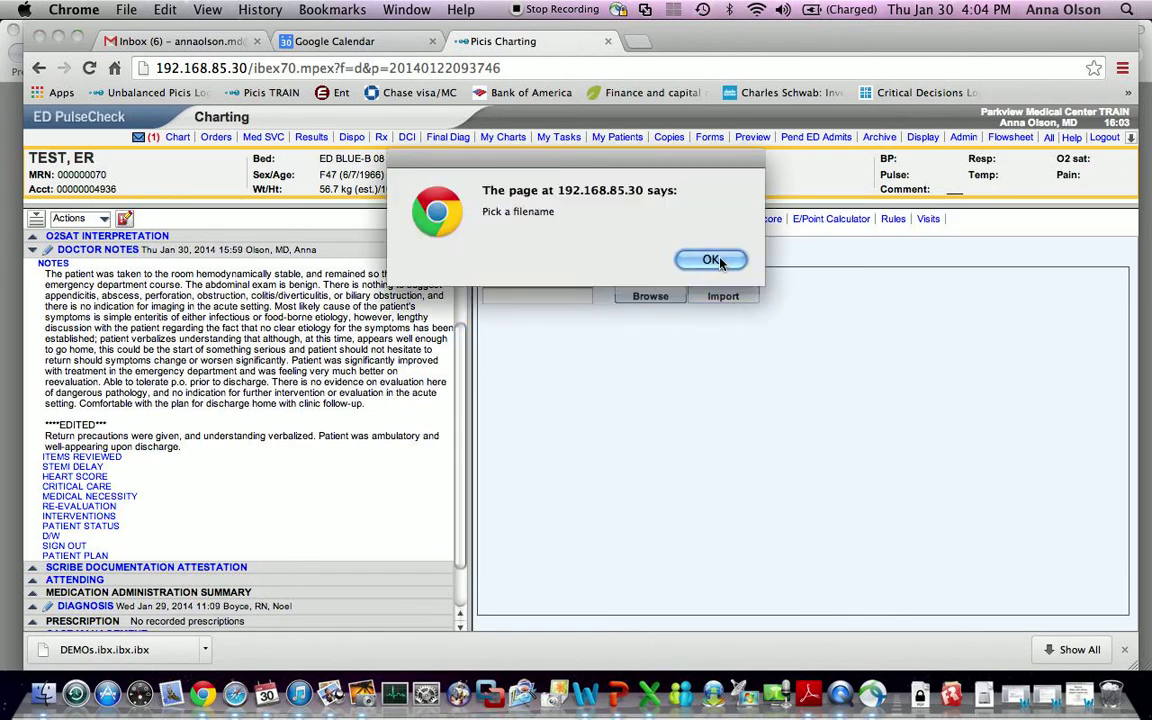
left_click(718, 260)
left_click(652, 297)
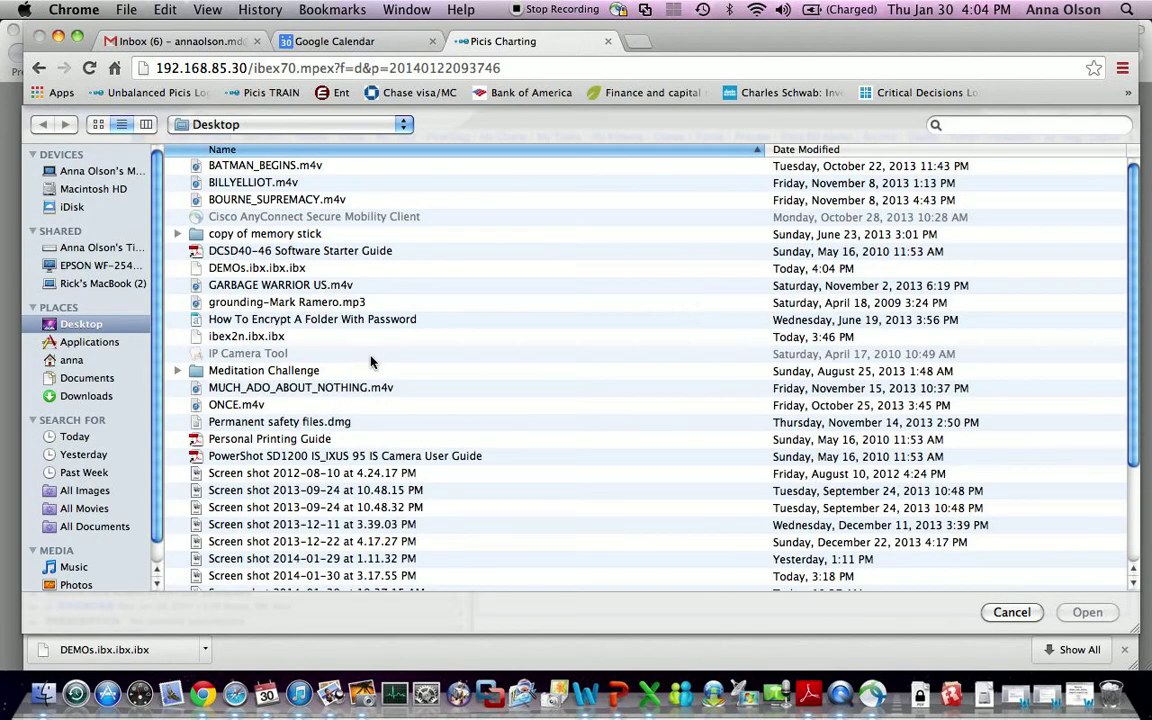
left_click(257, 268)
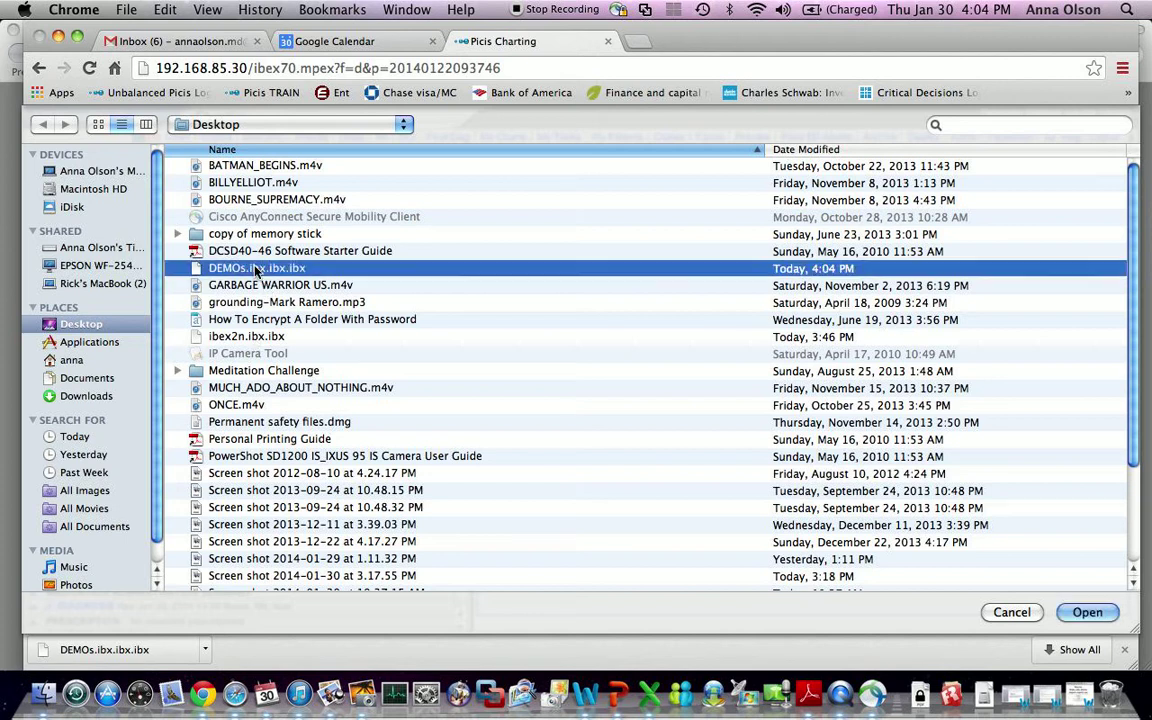
left_click(1085, 613)
left_click(735, 299)
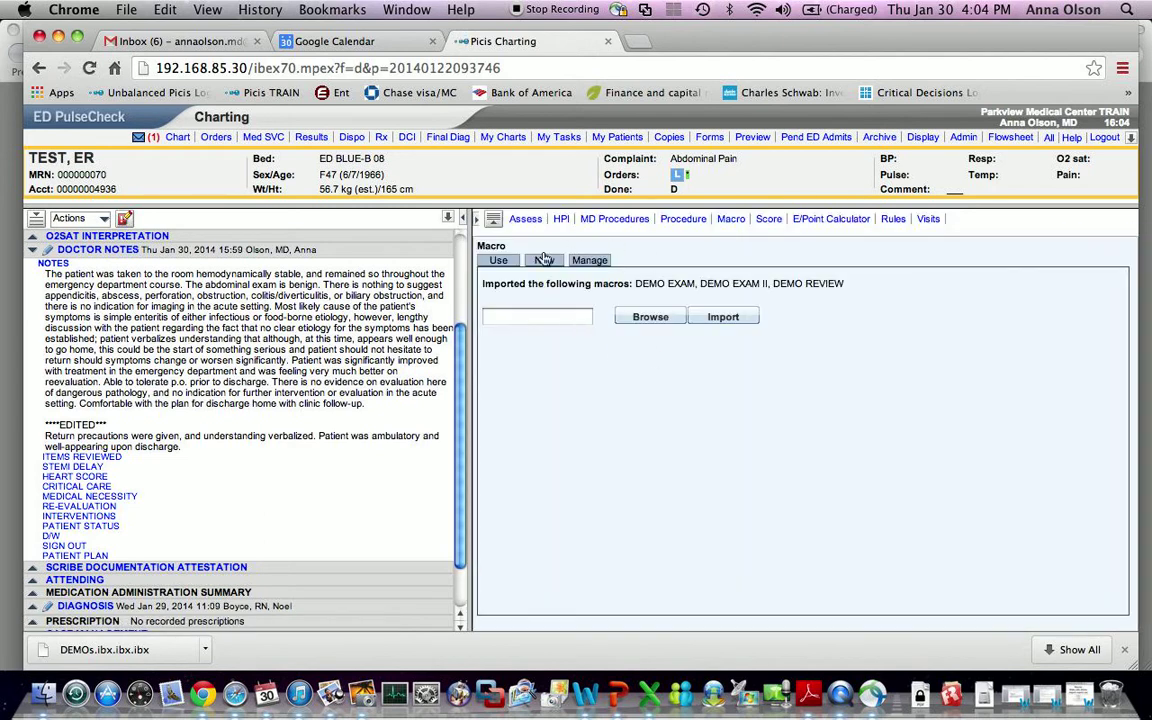
Check the usable macro list for the imported demo macros, and open the *RADS REVIEWED PLAIN FILMS* macro
left_click(503, 264)
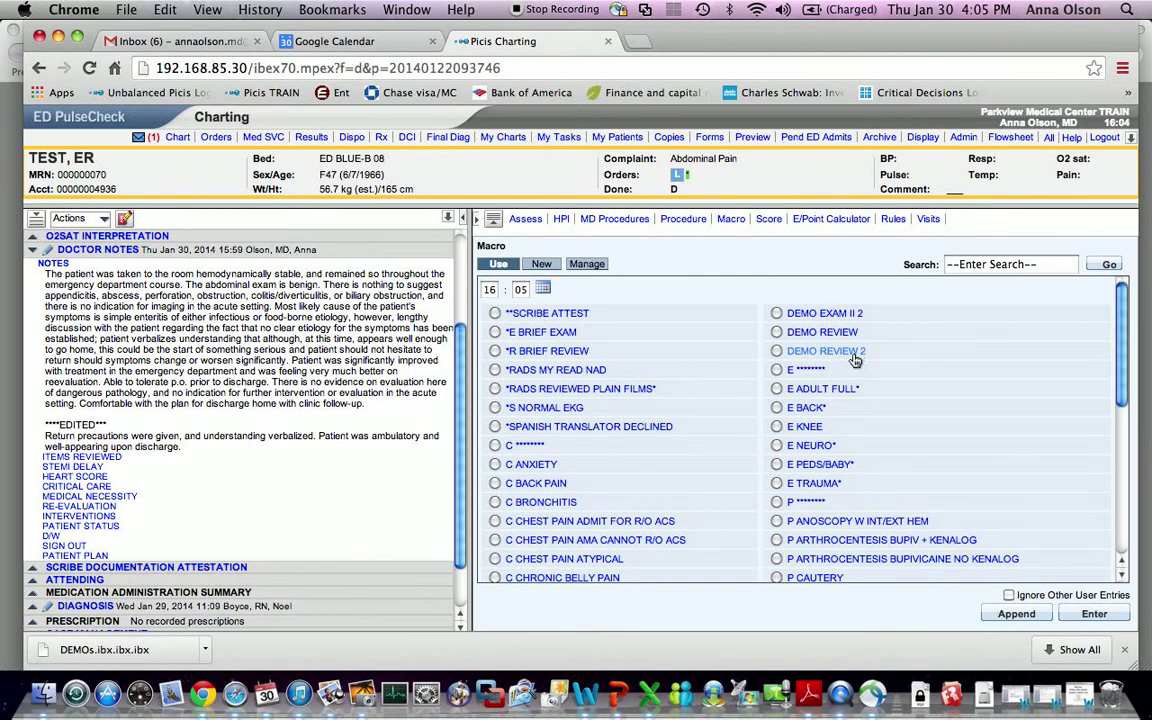
scroll(613, 413, "down", 10)
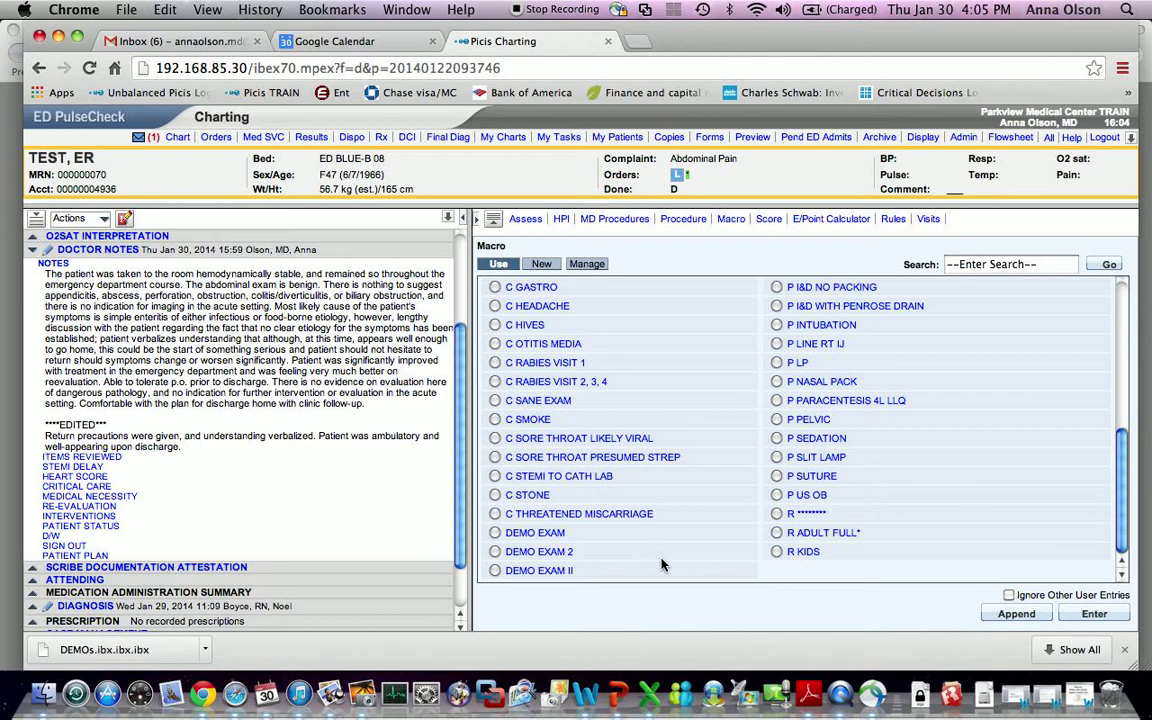
scroll(660, 565, "up", 10)
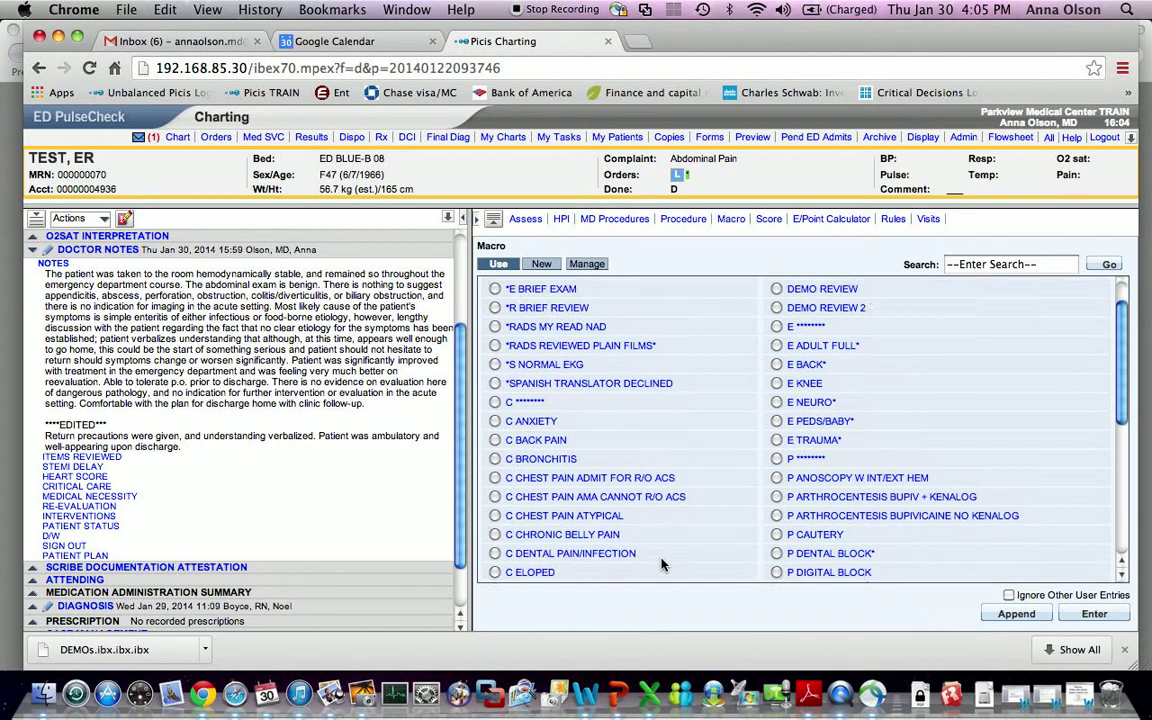
scroll(660, 565, "up", 2)
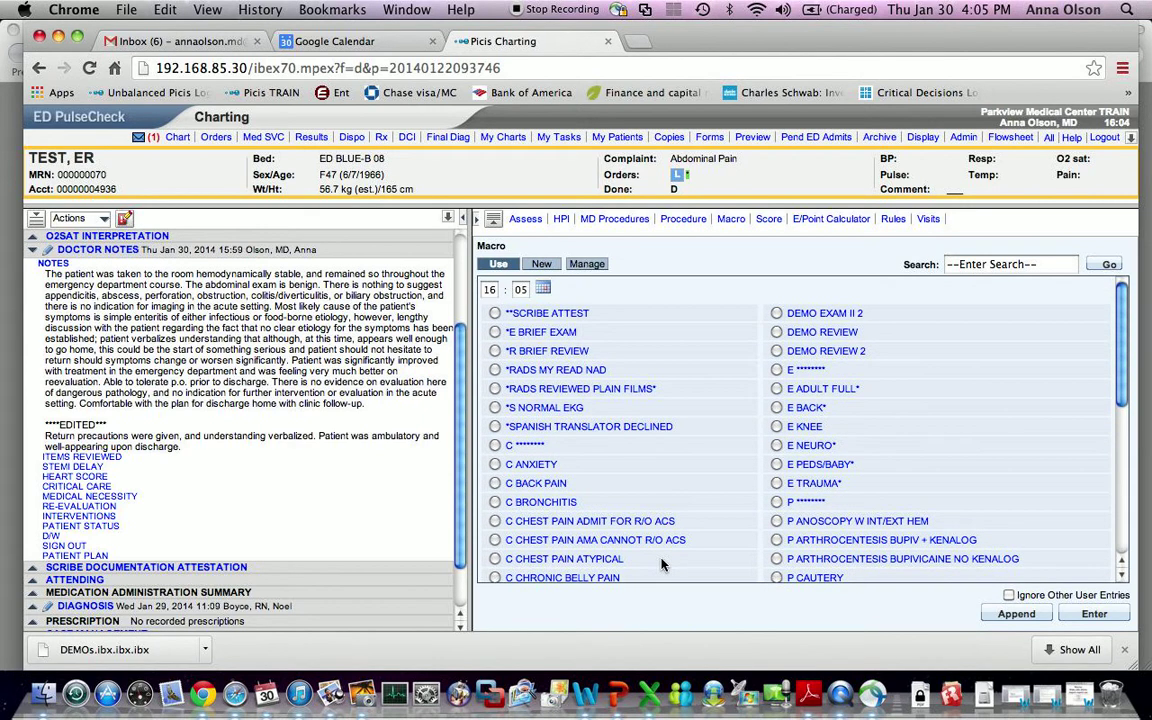
left_click(610, 396)
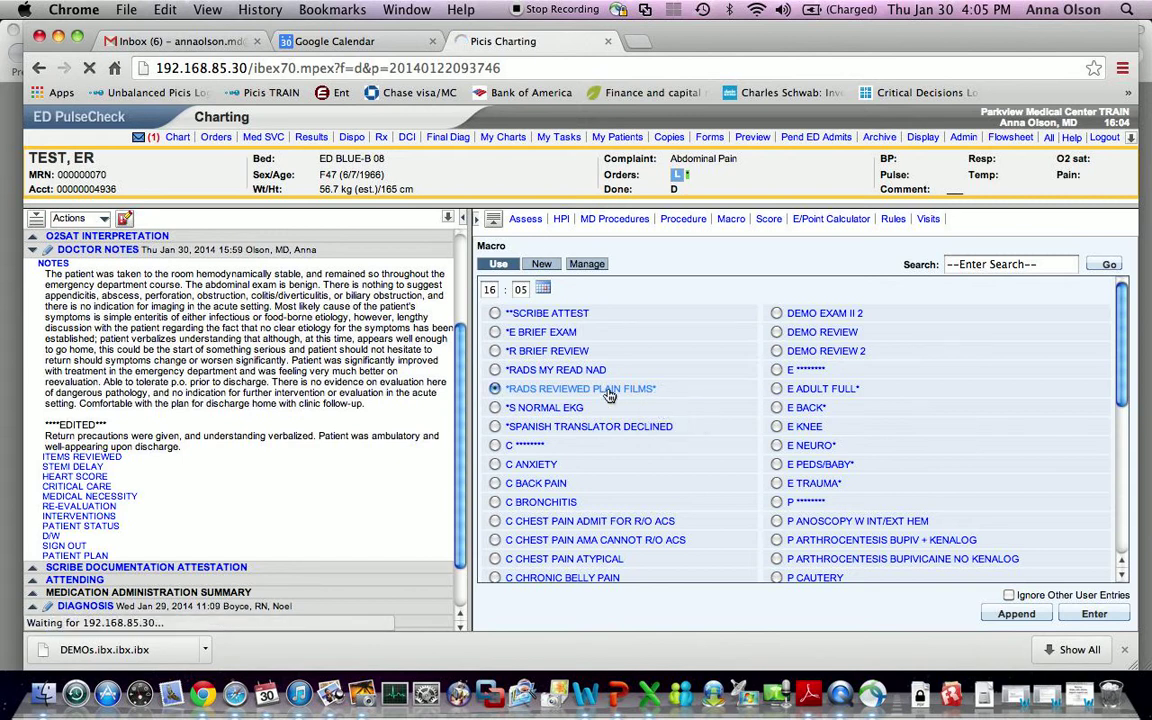